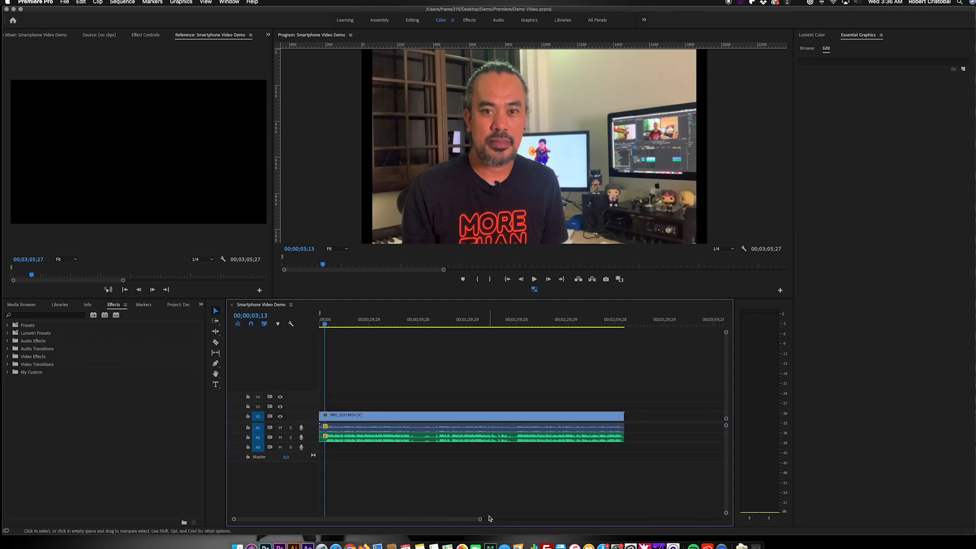
# - Play the beginning of the interview clip to find where the speaker starts talking
pyautogui.moveTo(481, 520); pyautogui.dragTo(465, 520)
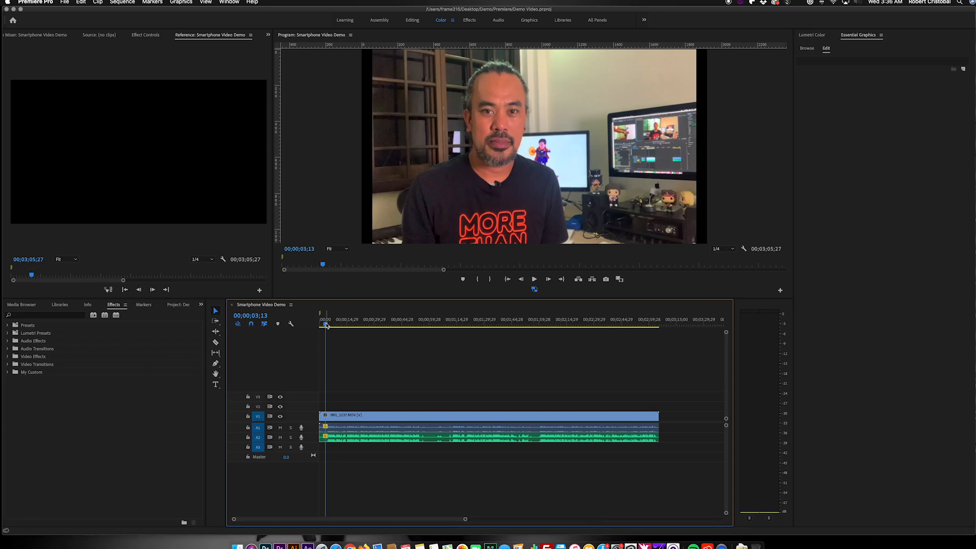
pyautogui.moveTo(327, 325); pyautogui.dragTo(320, 327)
pyautogui.press('space')
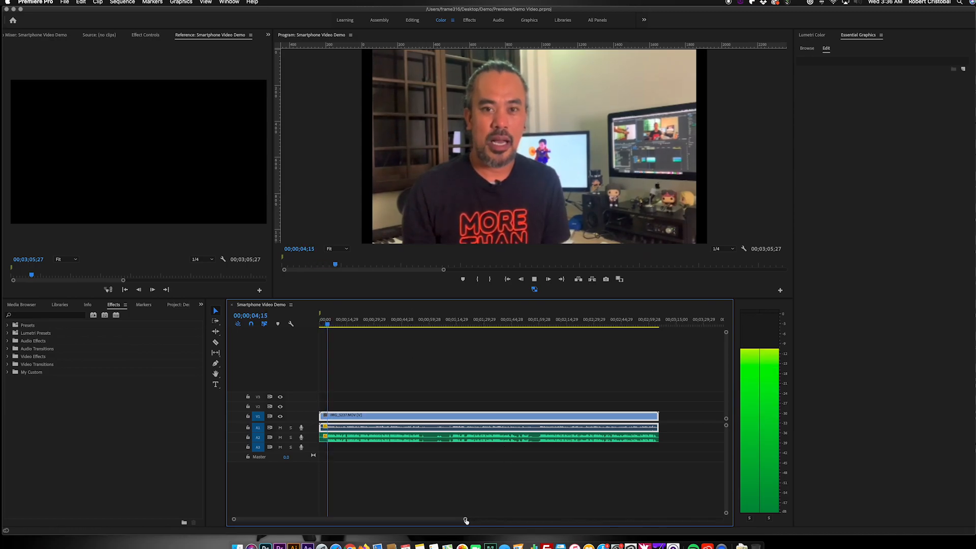
pyautogui.press('space')
# - Split the video clip and its audio at 00;00;03;29 and delete the portion before the cut
pyautogui.moveTo(466, 521); pyautogui.dragTo(441, 513)
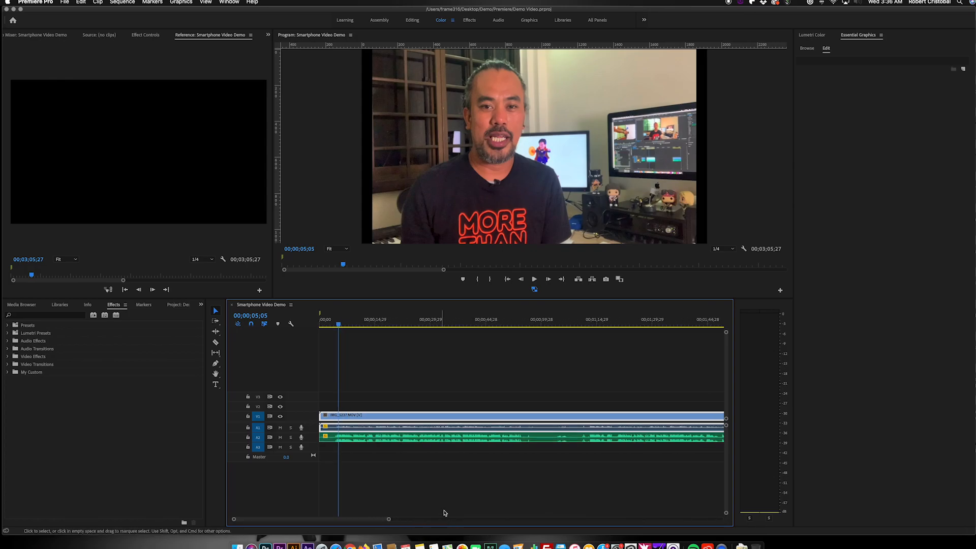
pyautogui.click(338, 326)
pyautogui.moveTo(338, 325); pyautogui.dragTo(334, 325)
pyautogui.moveTo(368, 381); pyautogui.dragTo(325, 457)
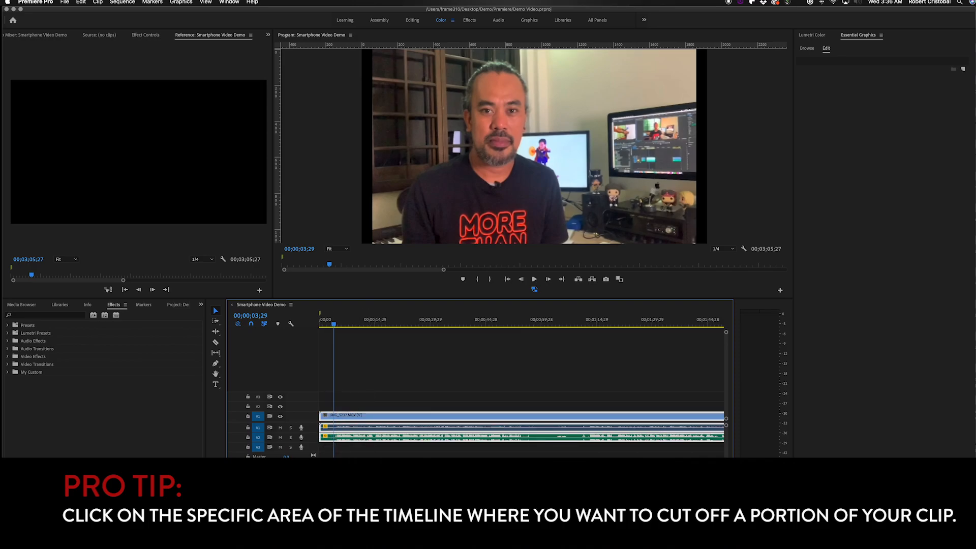
pyautogui.moveTo(441, 515); pyautogui.dragTo(380, 514)
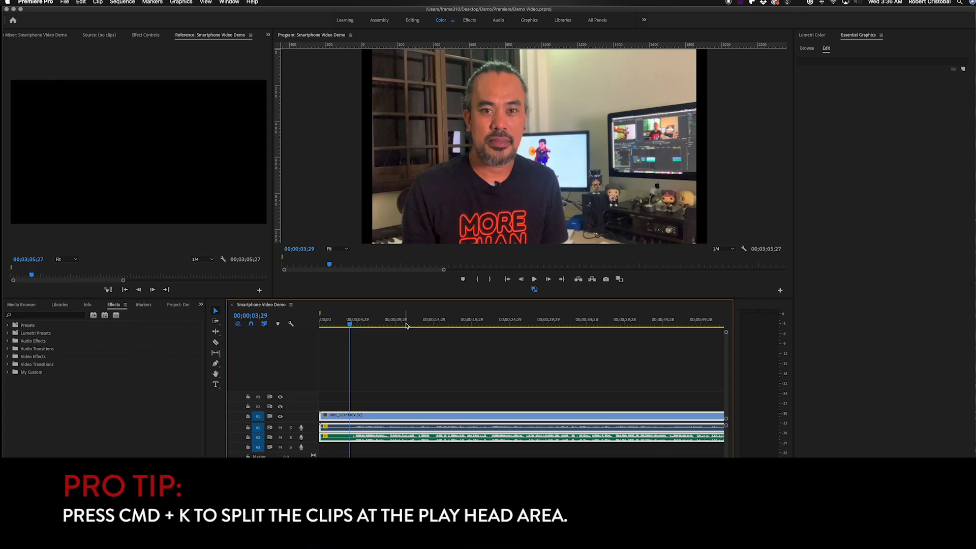
pyautogui.press('super+k')
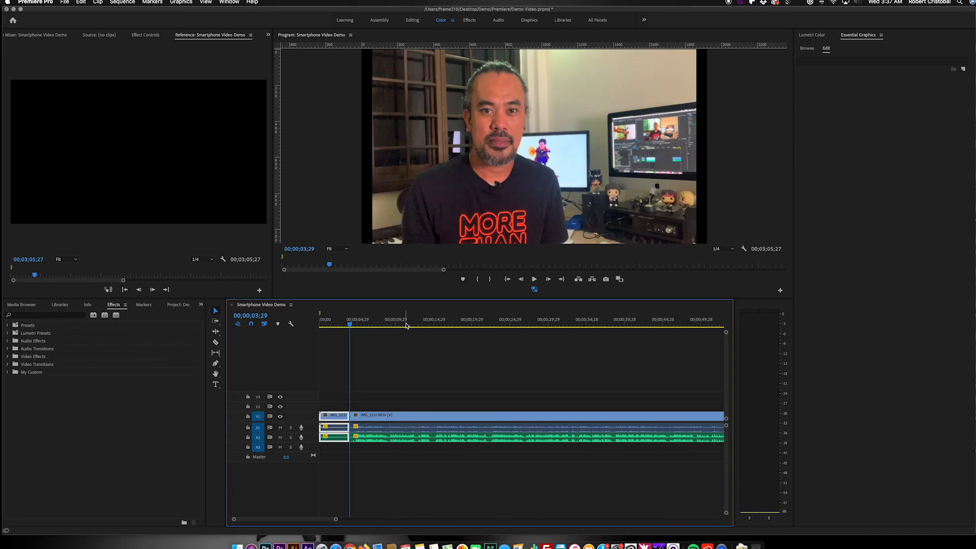
pyautogui.press('Delete')
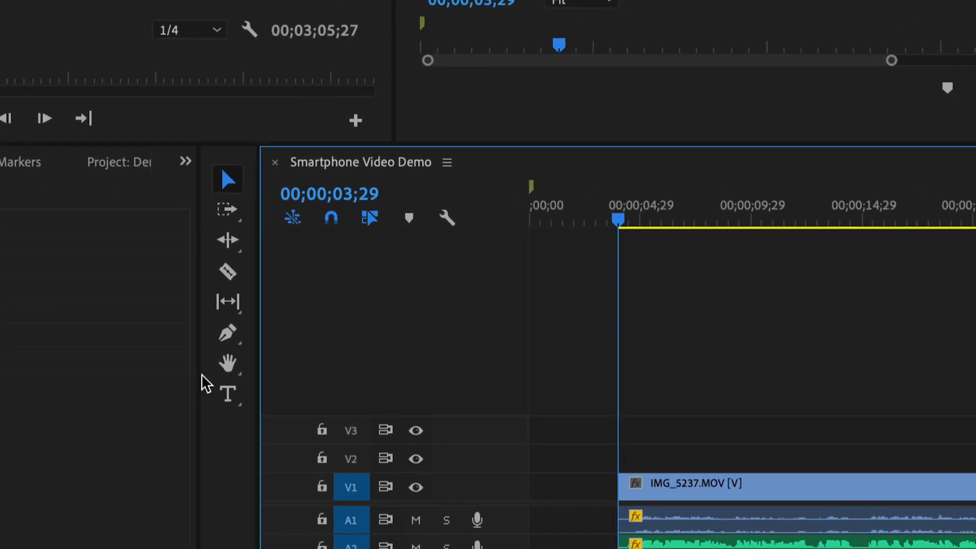
# - Add the title text "Opening Frame" over the picture at 00;00;03;29 and reposition it near the middle of the frame
pyautogui.click(227, 402)
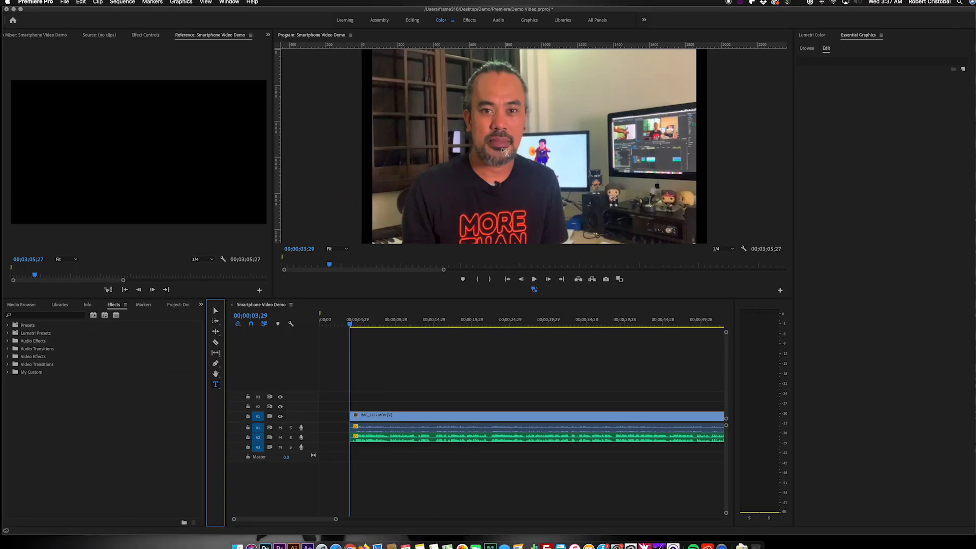
pyautogui.click(545, 150)
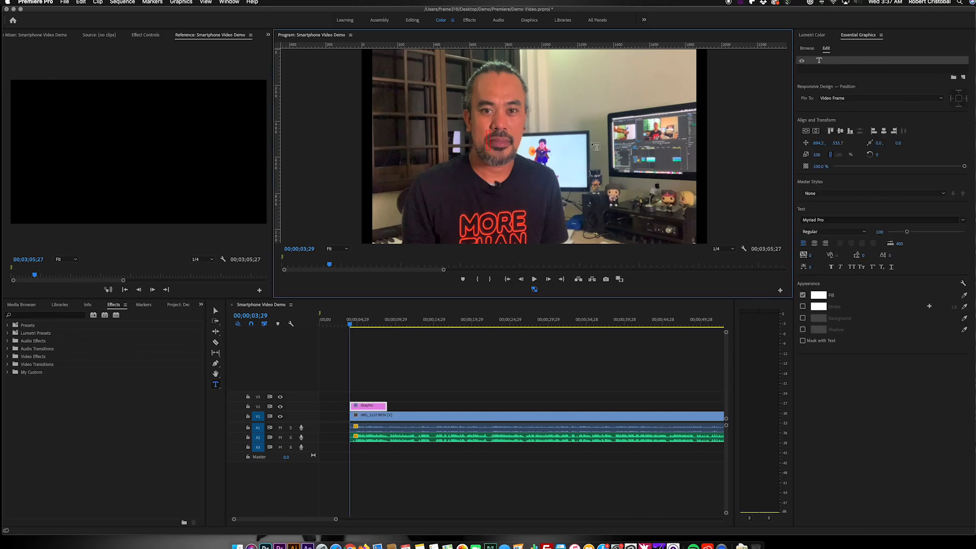
pyautogui.write('Opening Frame')
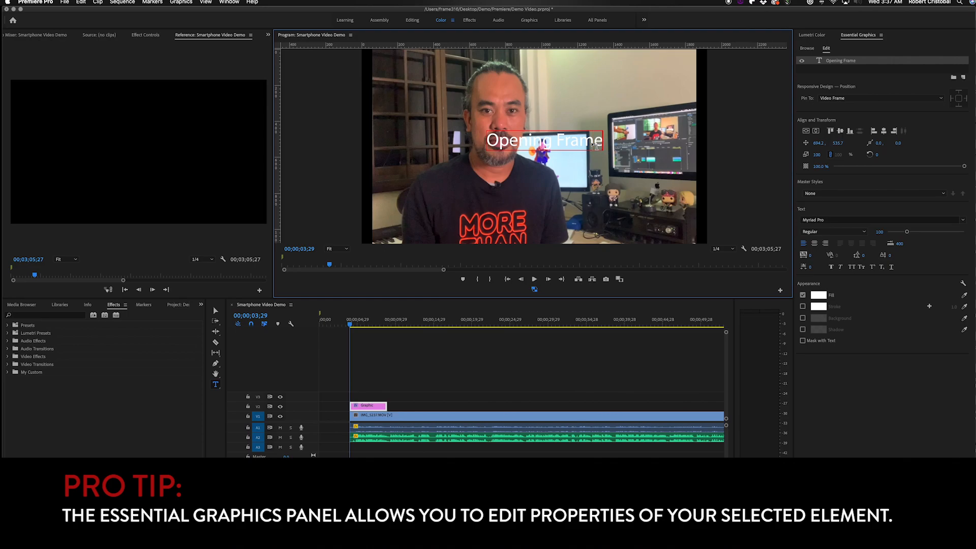
pyautogui.press('super+a')
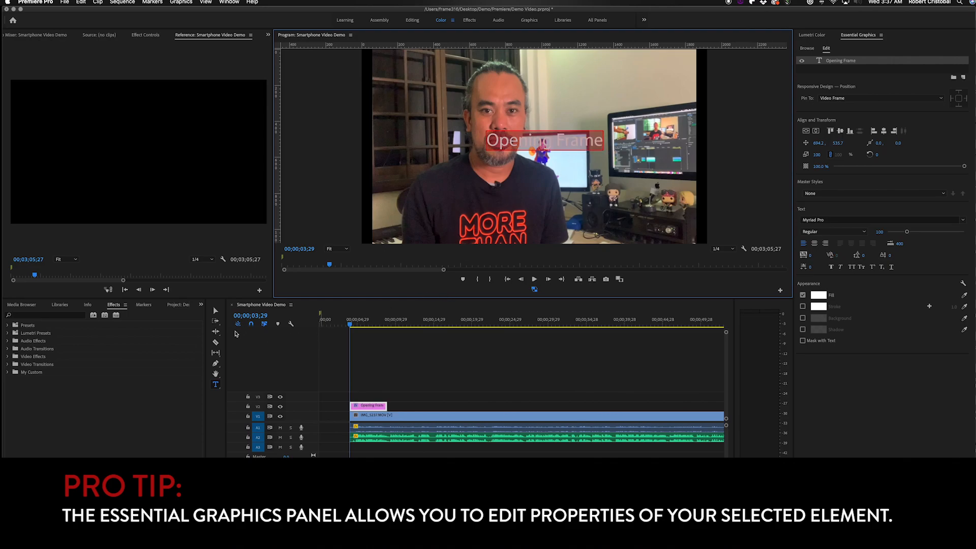
pyautogui.click(216, 311)
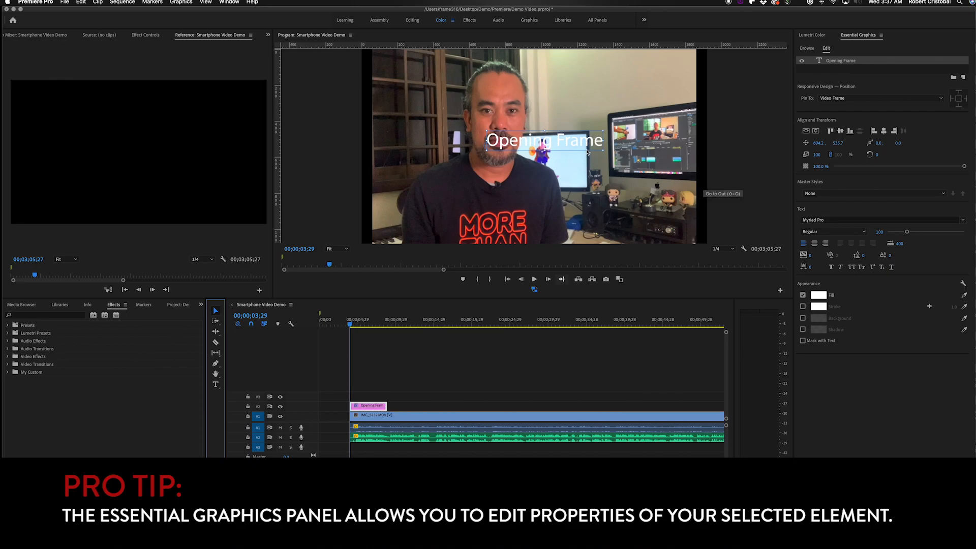
pyautogui.moveTo(587, 151); pyautogui.dragTo(592, 143)
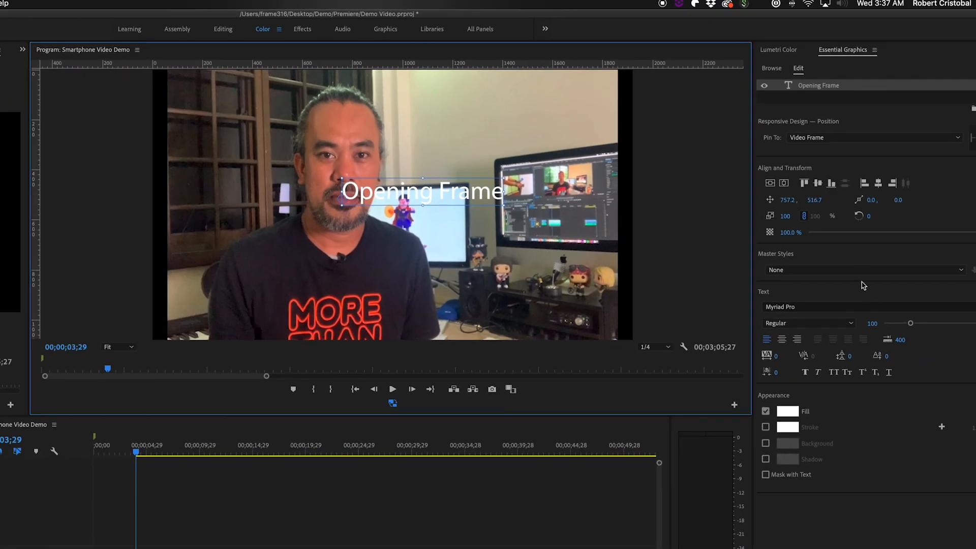
# - Set the title's font style to Bold and centre it vertically and horizontally in the frame
pyautogui.click(852, 326)
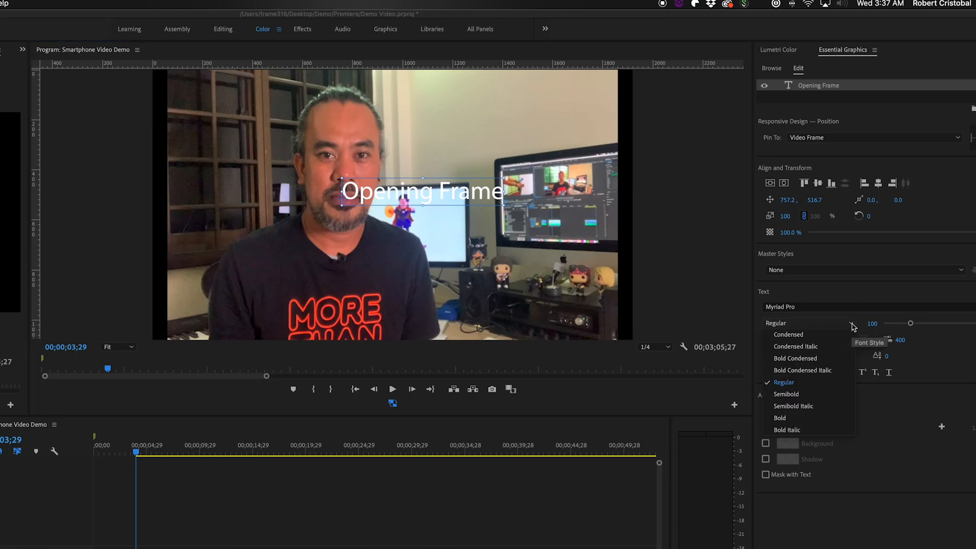
pyautogui.click(819, 419)
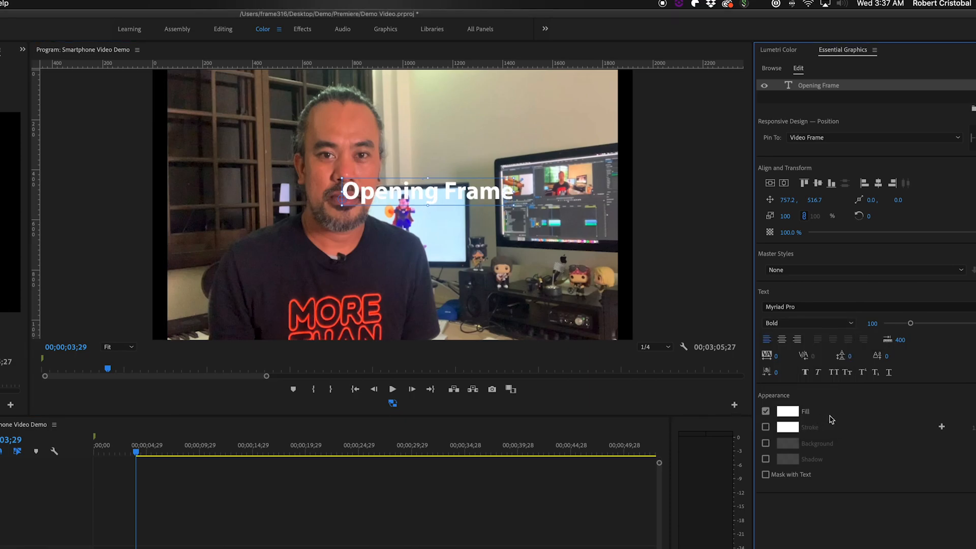
pyautogui.click(770, 184)
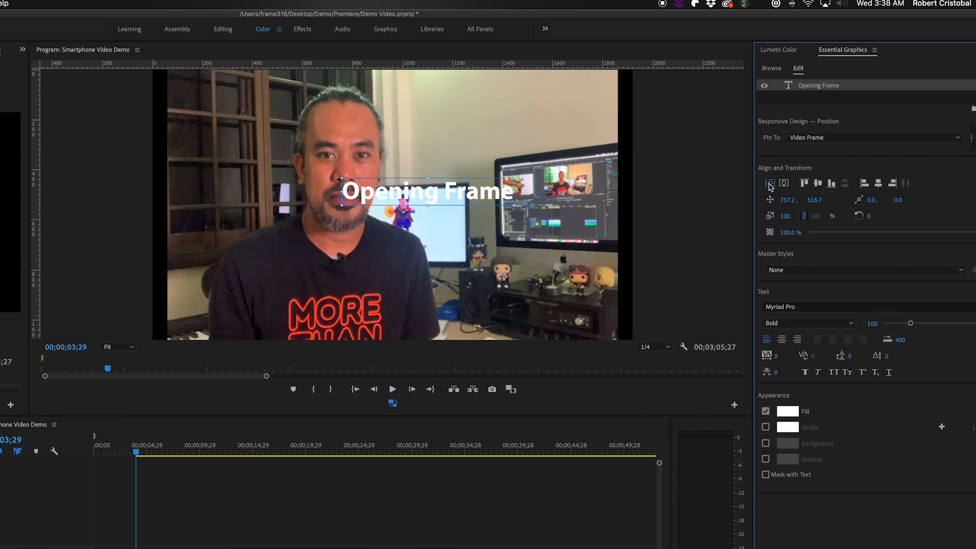
pyautogui.click(784, 184)
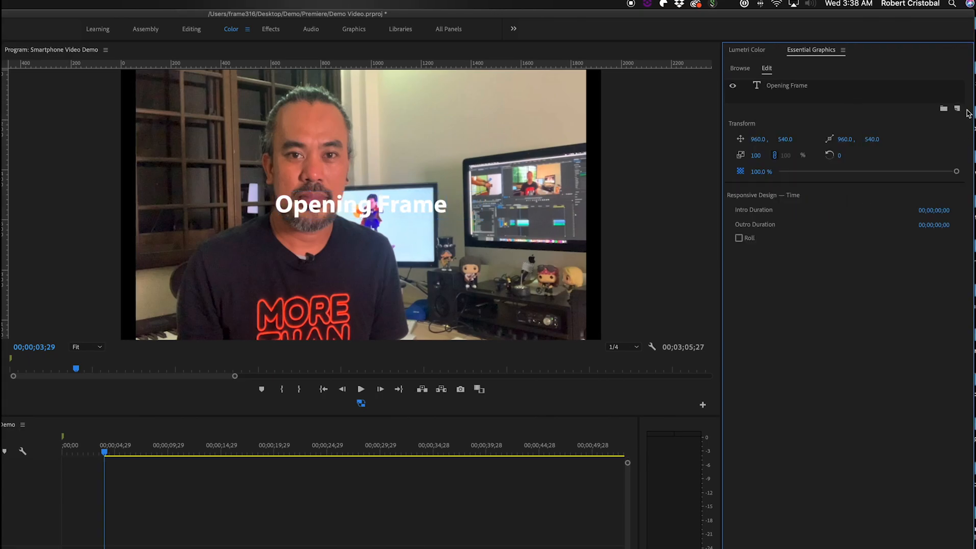
# - Add a rectangle shape to the title graphic and set its fill colour to black
pyautogui.click(957, 108)
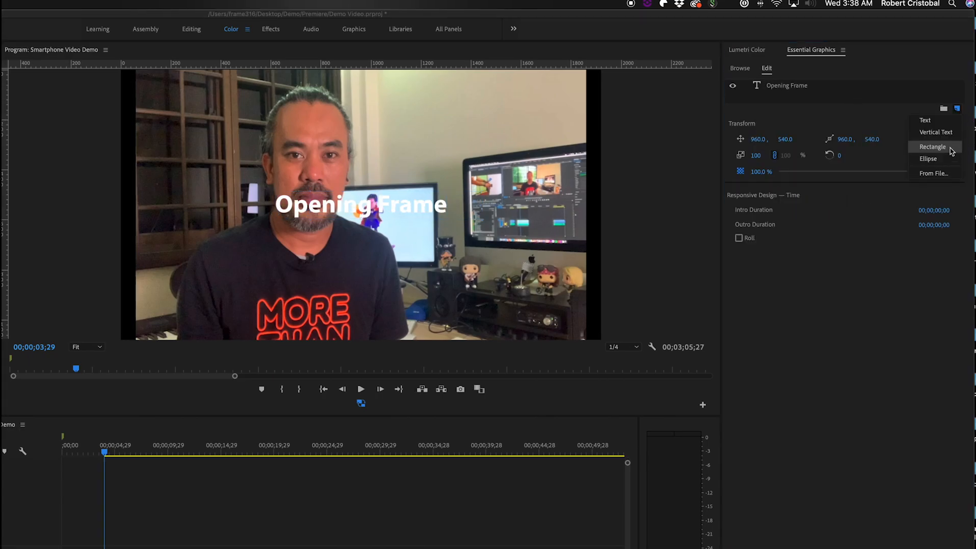
pyautogui.click(934, 147)
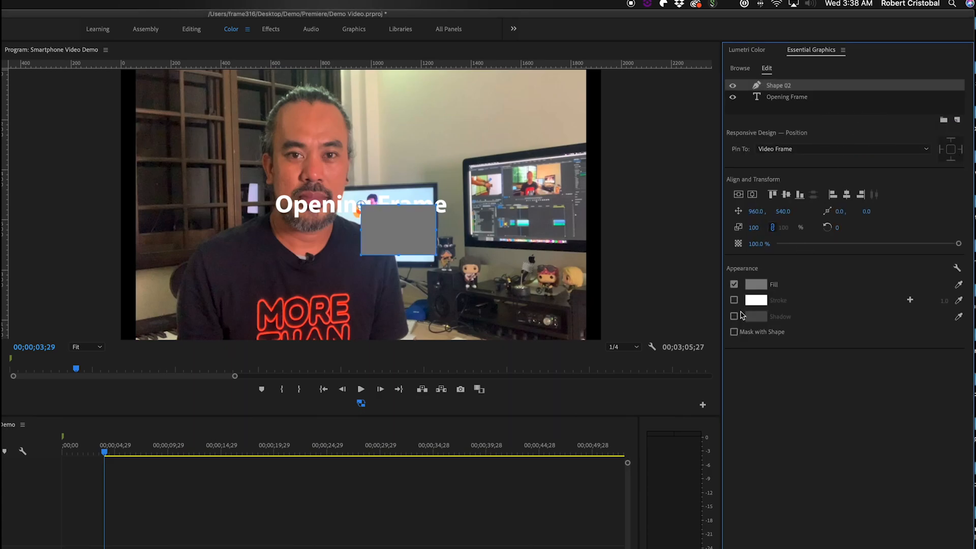
pyautogui.click(757, 284)
pyautogui.click(321, 193)
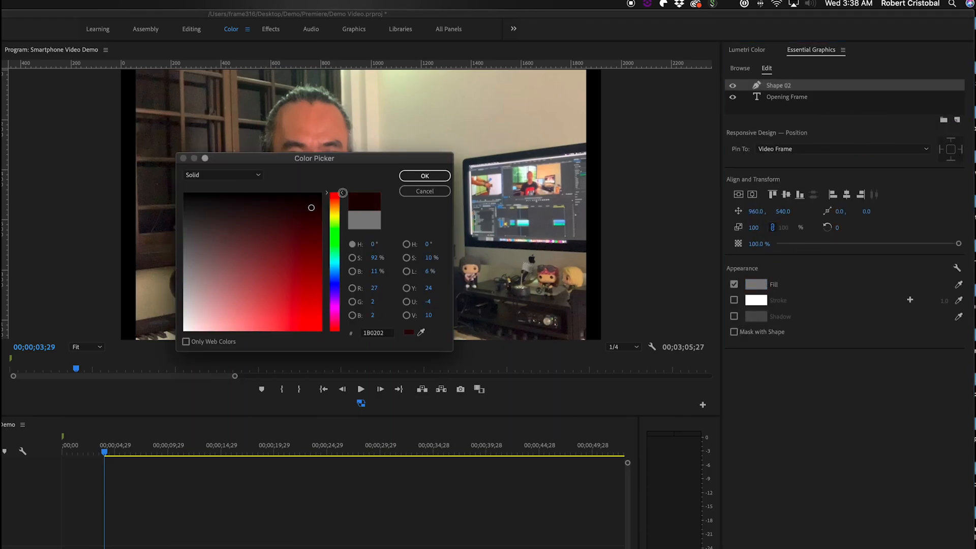
pyautogui.click(432, 176)
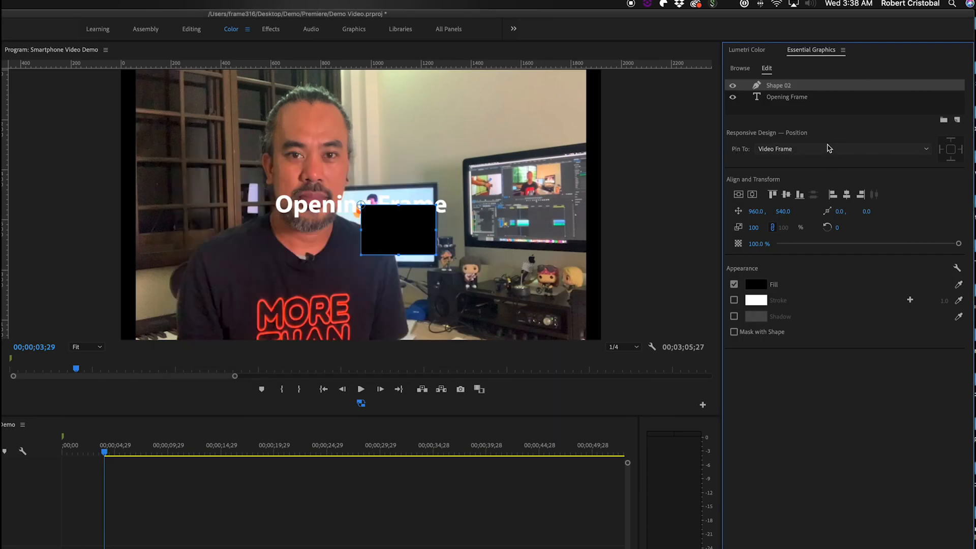
# - Place the black rectangle beneath the text layer and enlarge it to cover the whole video frame
pyautogui.moveTo(780, 92); pyautogui.dragTo(780, 103)
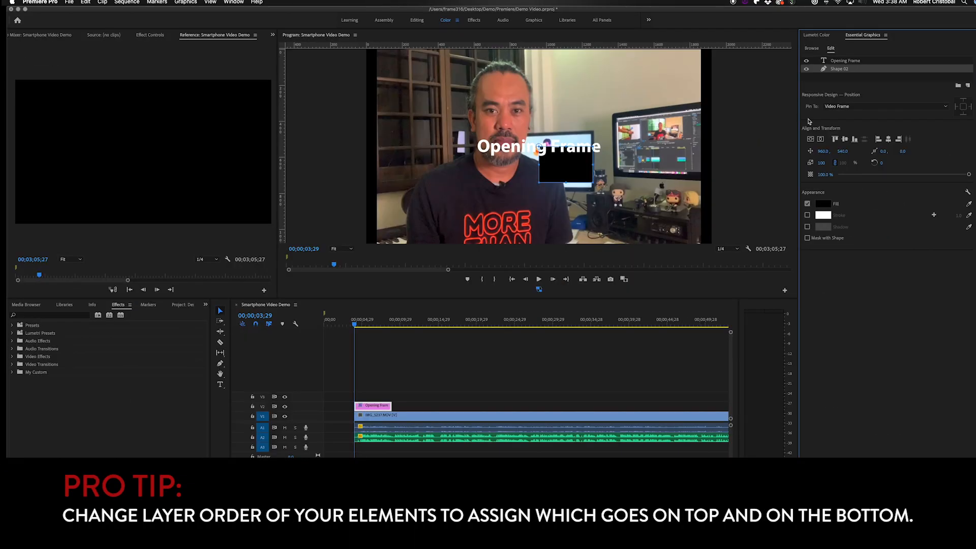
pyautogui.moveTo(551, 160); pyautogui.dragTo(713, 255)
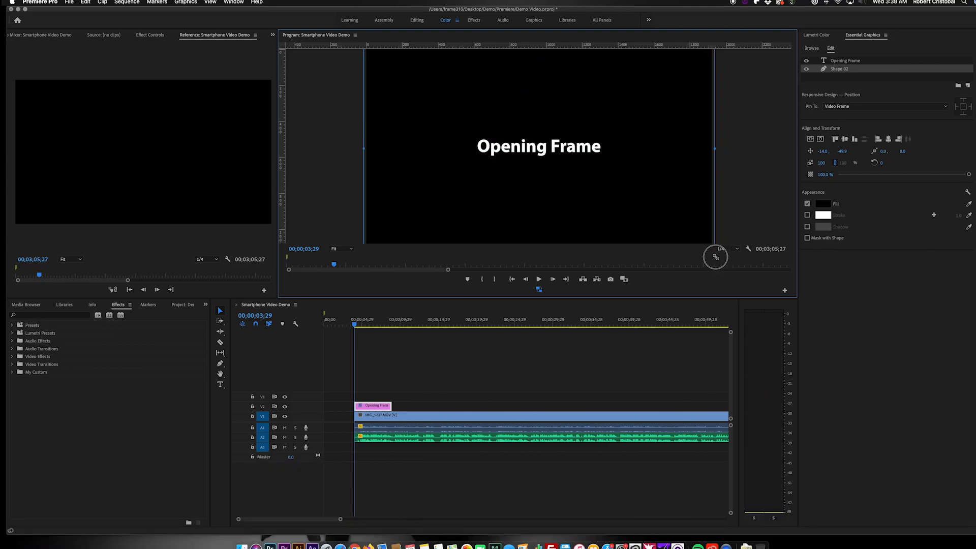
pyautogui.click(466, 365)
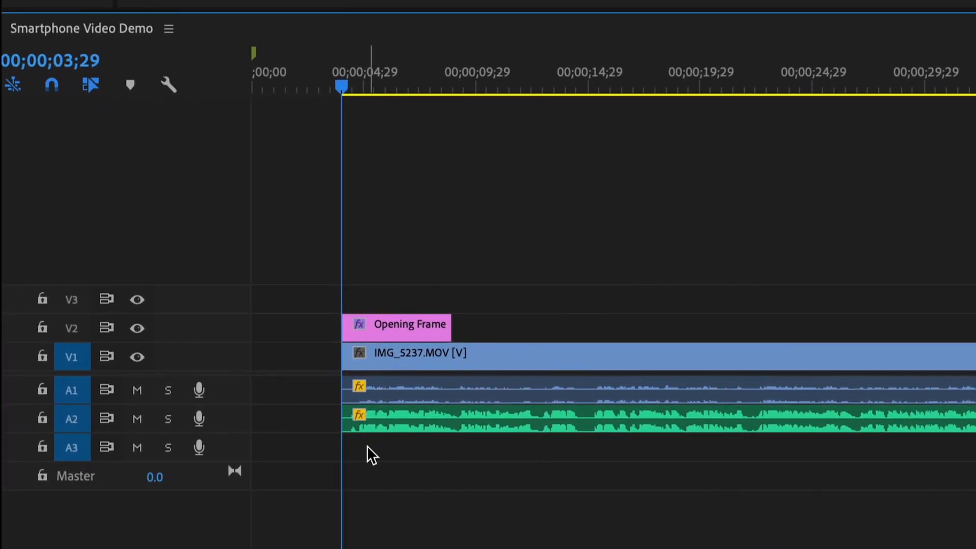
# - Move the Opening Frame graphic to the sequence start on track V1, trimming its end to meet the video clip
pyautogui.click(399, 335)
pyautogui.moveTo(398, 336); pyautogui.dragTo(300, 340)
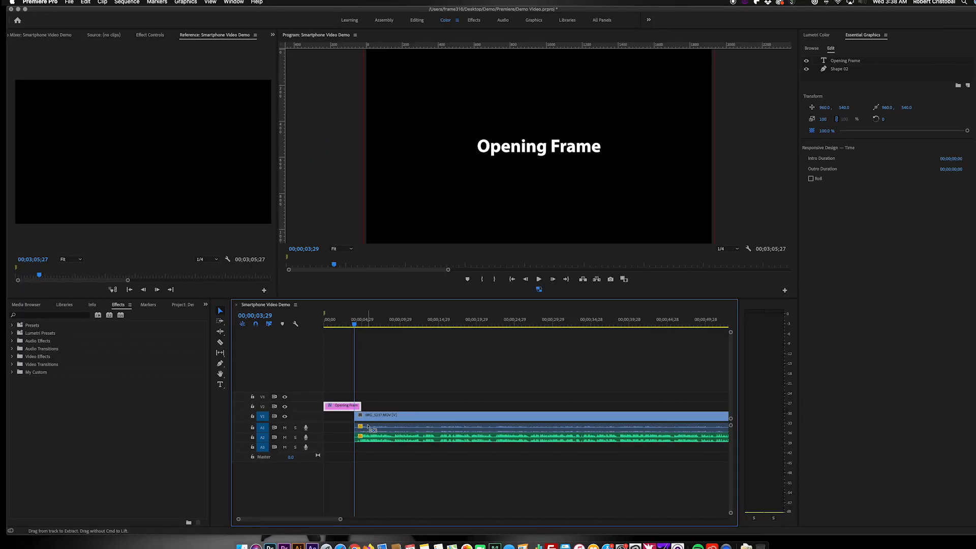
pyautogui.moveTo(363, 336); pyautogui.dragTo(339, 334)
pyautogui.moveTo(352, 405); pyautogui.dragTo(342, 415)
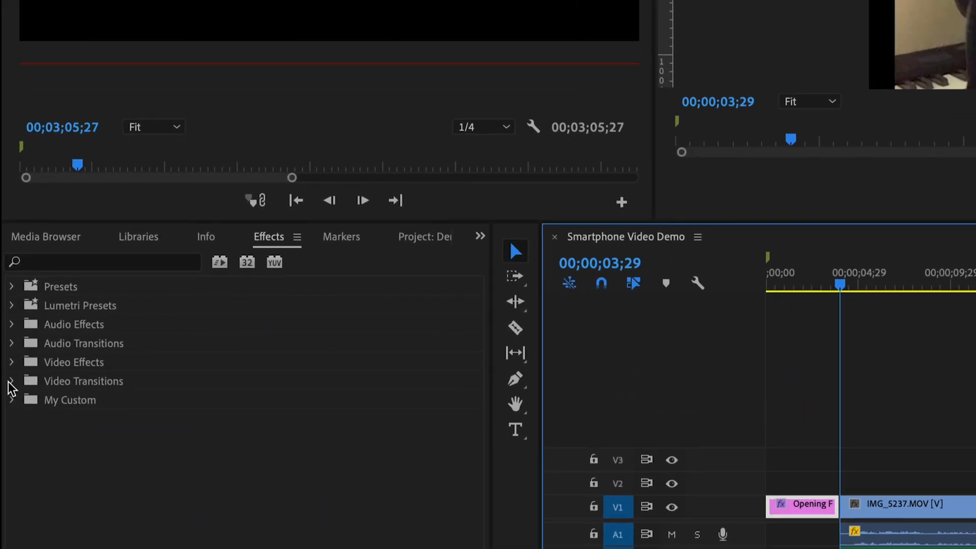
# - Apply the Dip to Black dissolve transition at the cut between the Opening Frame graphic and the video clip
pyautogui.click(11, 382)
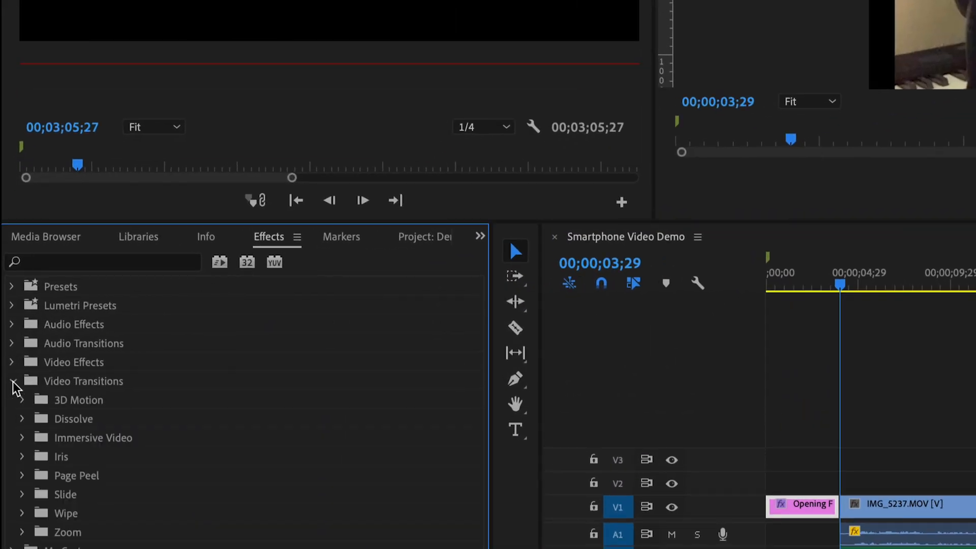
pyautogui.click(22, 419)
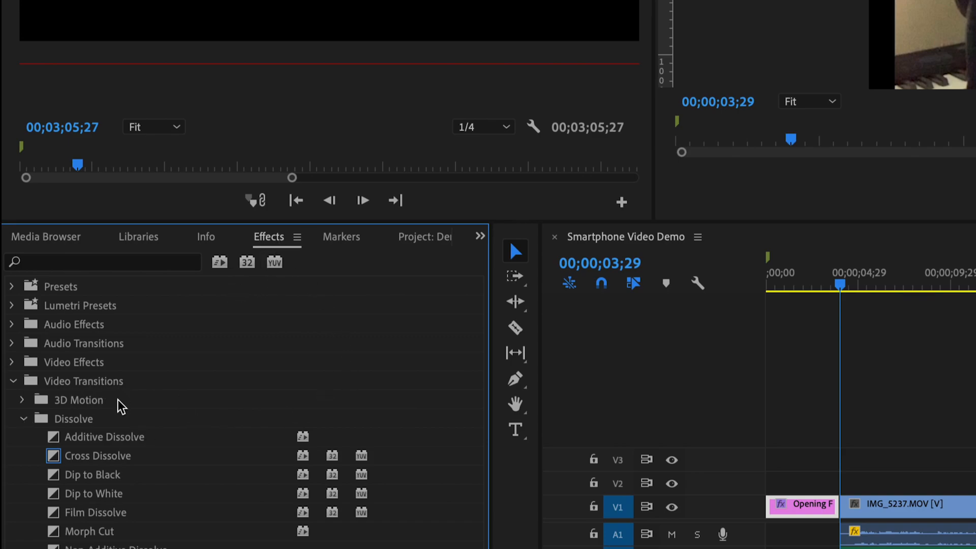
pyautogui.click(89, 481)
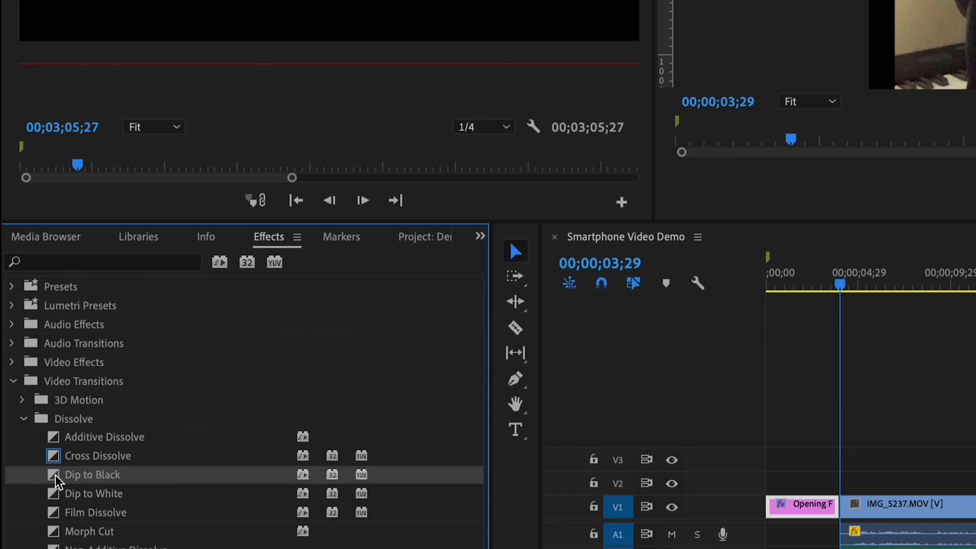
pyautogui.moveTo(57, 480); pyautogui.dragTo(839, 510)
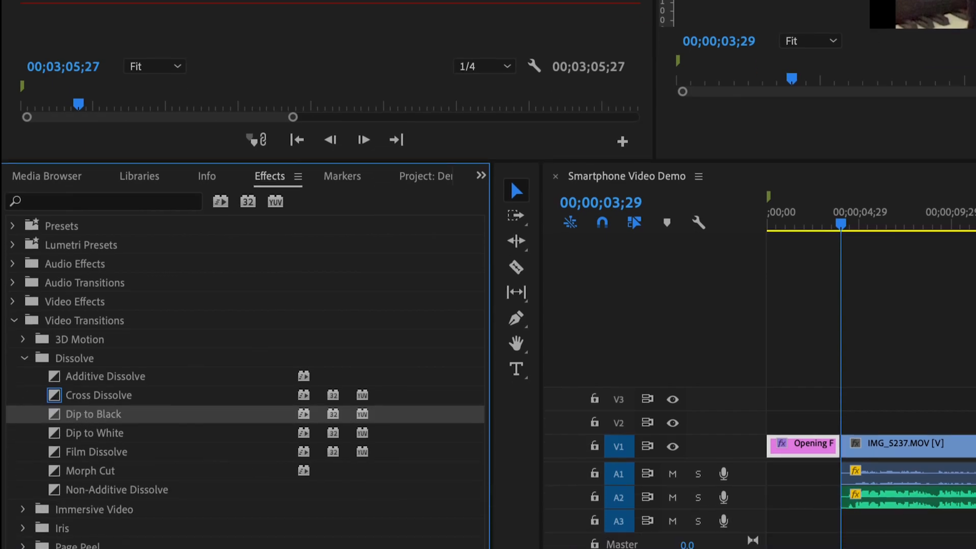
pyautogui.moveTo(840, 453); pyautogui.dragTo(841, 452)
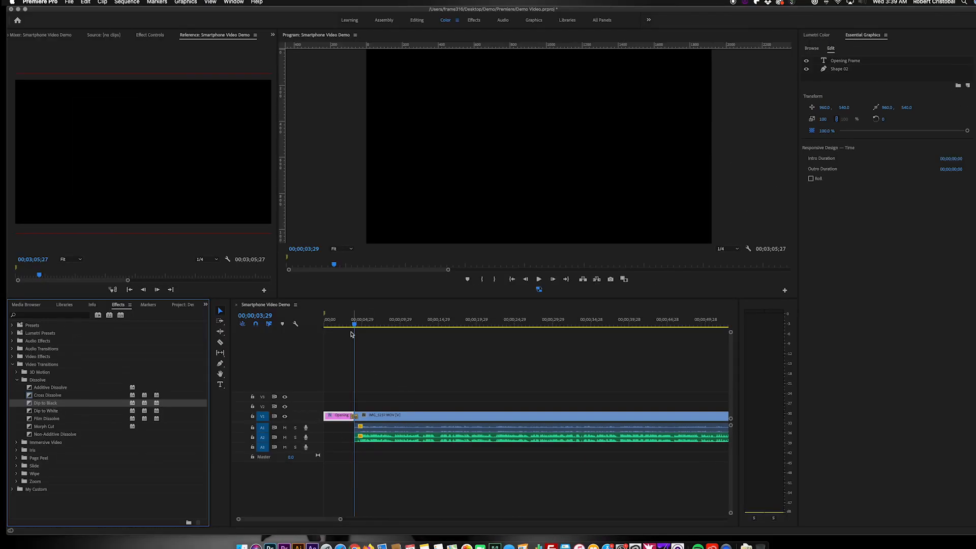
# - Play the sequence from the start to preview the title and its transition into the video
pyautogui.moveTo(351, 324); pyautogui.dragTo(306, 323)
pyautogui.press('space')
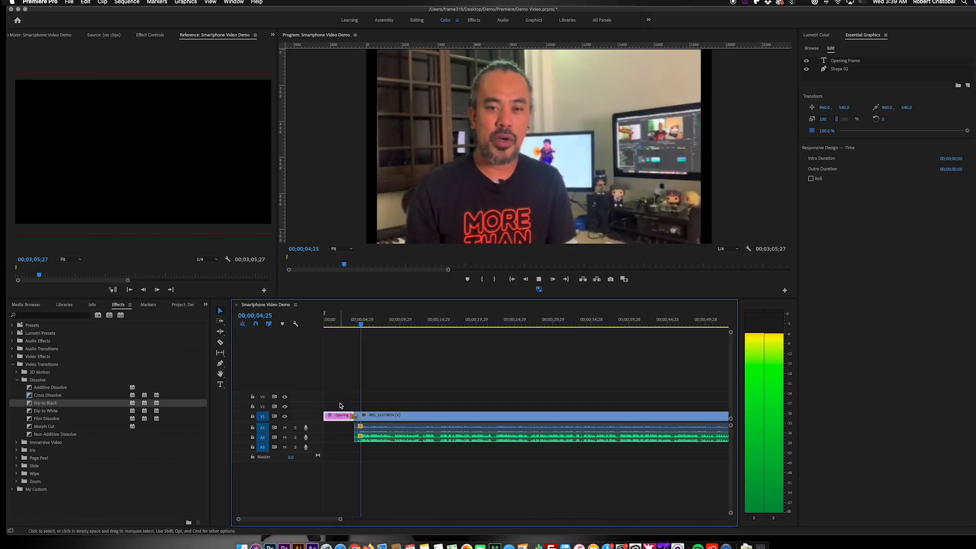
pyautogui.press('space')
# - Shorten the Dip to Black transition between the Opening Frame graphic and the video clip
pyautogui.moveTo(341, 520); pyautogui.dragTo(304, 518)
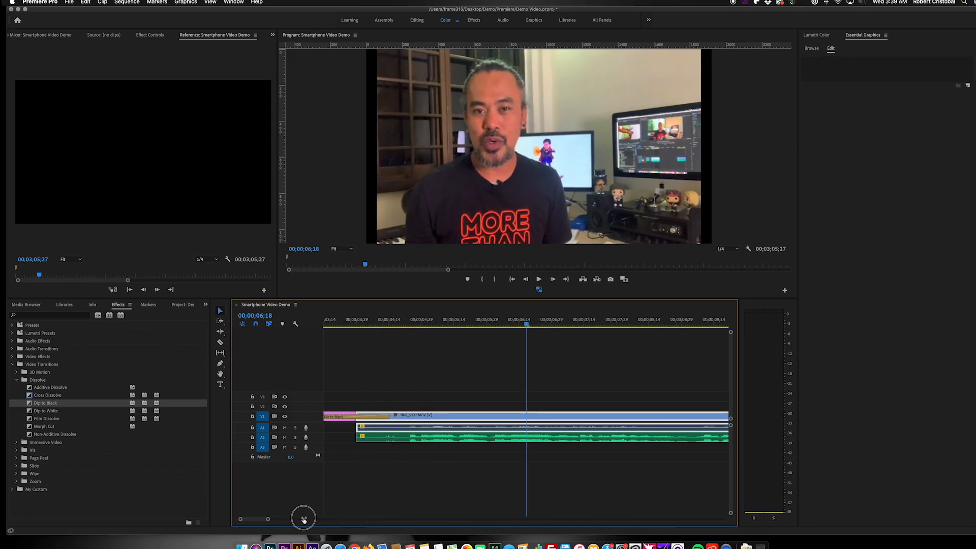
pyautogui.scroll(3, 370, 451)
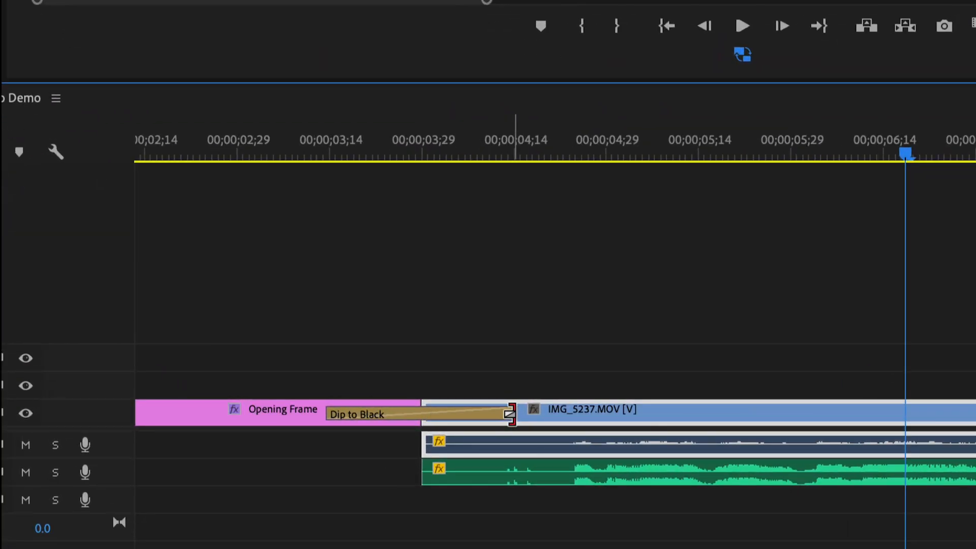
pyautogui.click(510, 415)
pyautogui.moveTo(510, 414); pyautogui.dragTo(445, 415)
pyautogui.moveTo(439, 414); pyautogui.dragTo(468, 413)
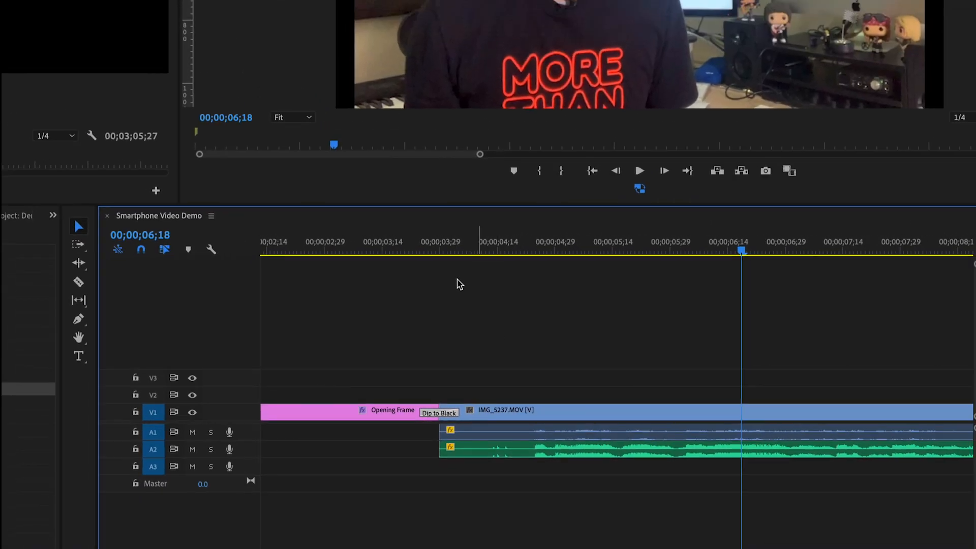
# - Play the sequence across the cut between the Opening Frame graphic and the video to check the shortened Dip to Black
pyautogui.click(398, 252)
pyautogui.press('space')
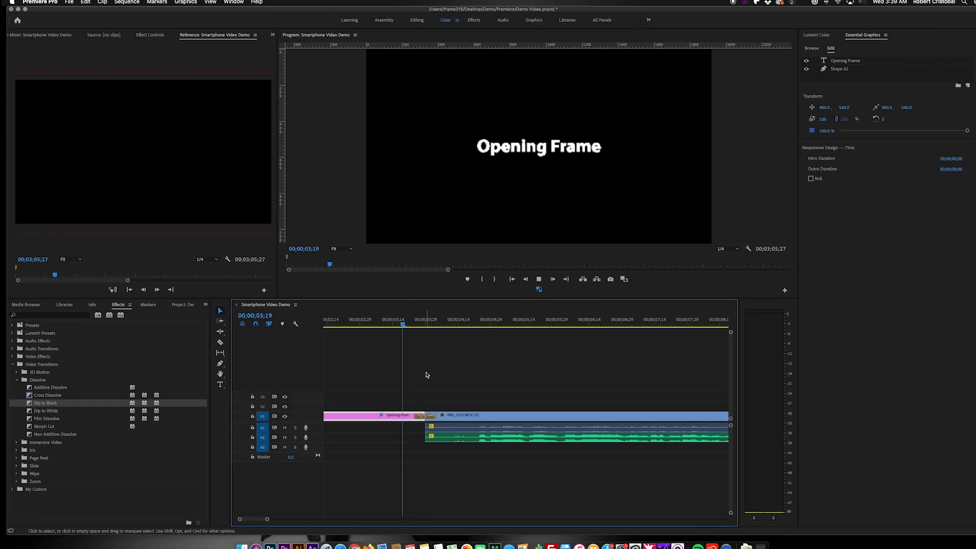
pyautogui.press('space')
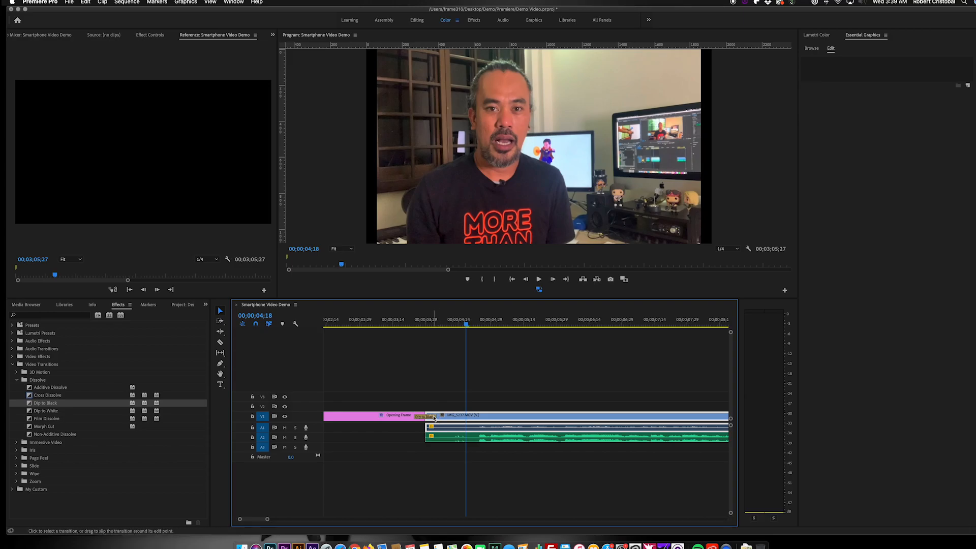
# - Lengthen the Dip to Black transition at the opening cut to about 14 frames and save the project
pyautogui.moveTo(436, 416); pyautogui.dragTo(441, 415)
pyautogui.press('super+s')
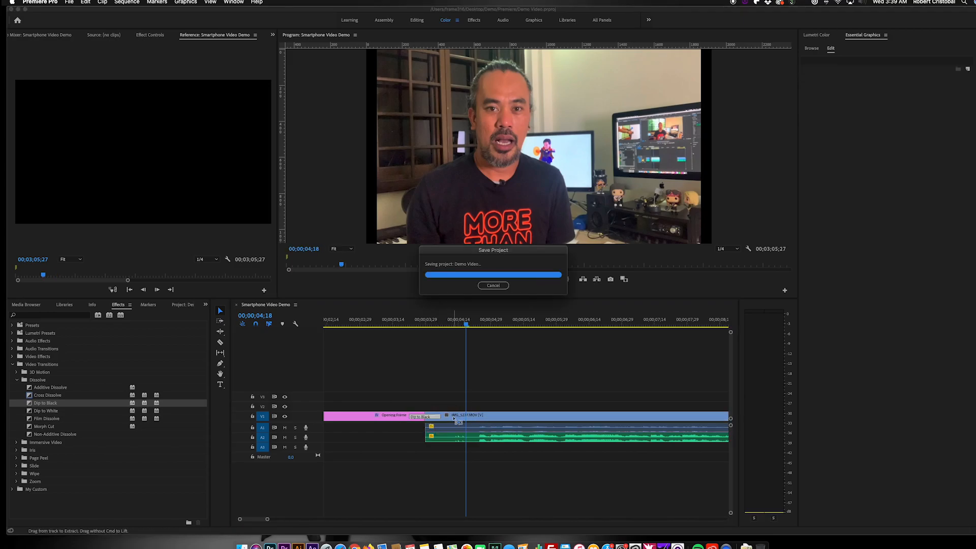
# - Select the Dip to Black transition at the opening cut and display its settings in Effect Controls
pyautogui.scroll(2, 479, 410)
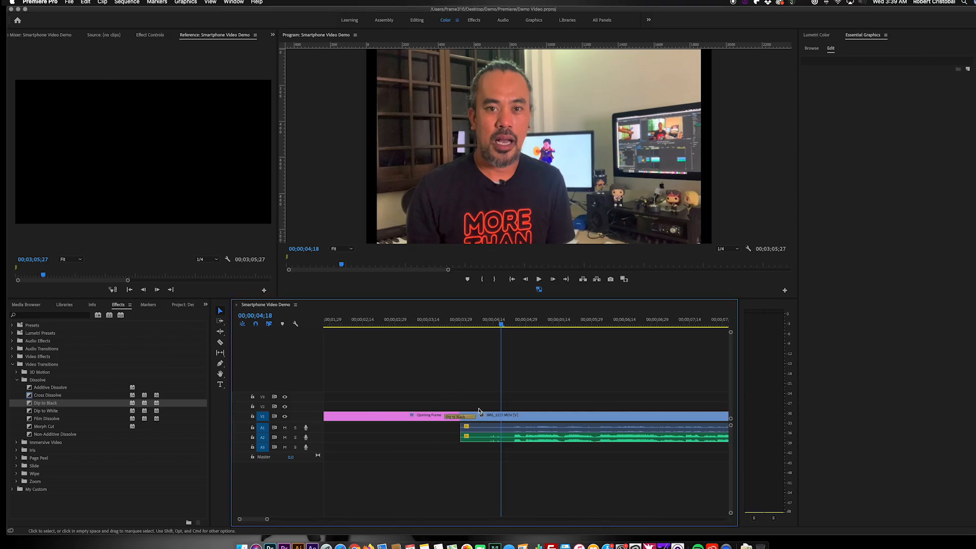
pyautogui.click(464, 419)
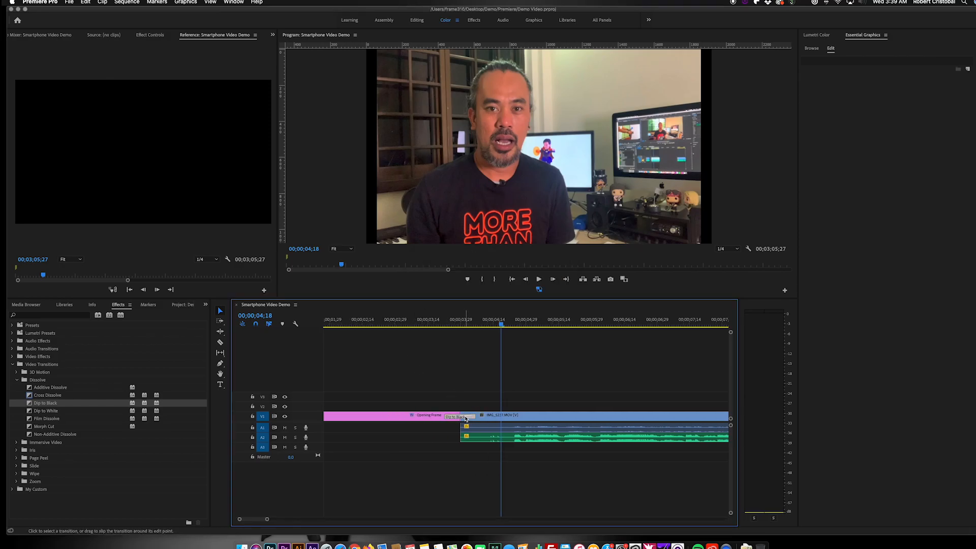
pyautogui.click(433, 417)
pyautogui.click(514, 414)
pyautogui.click(460, 418)
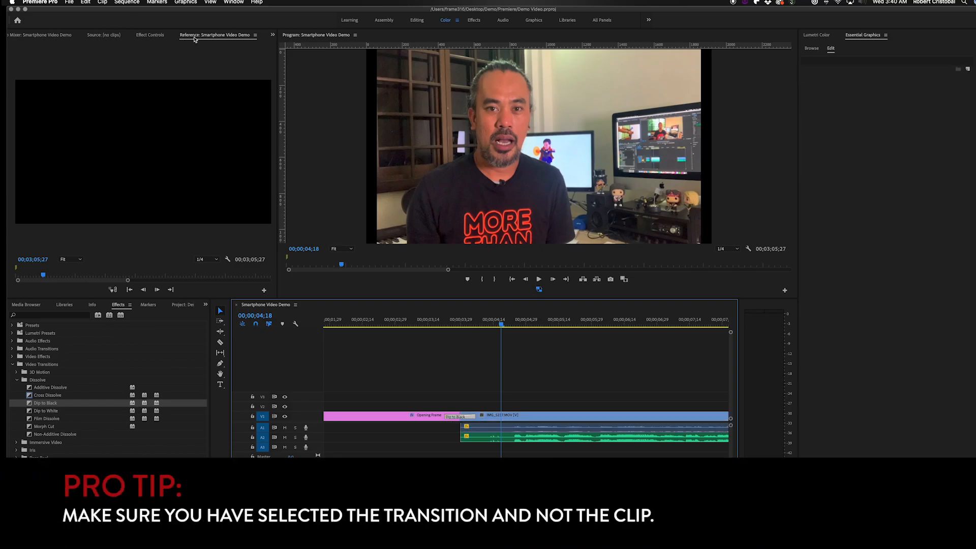
pyautogui.click(151, 35)
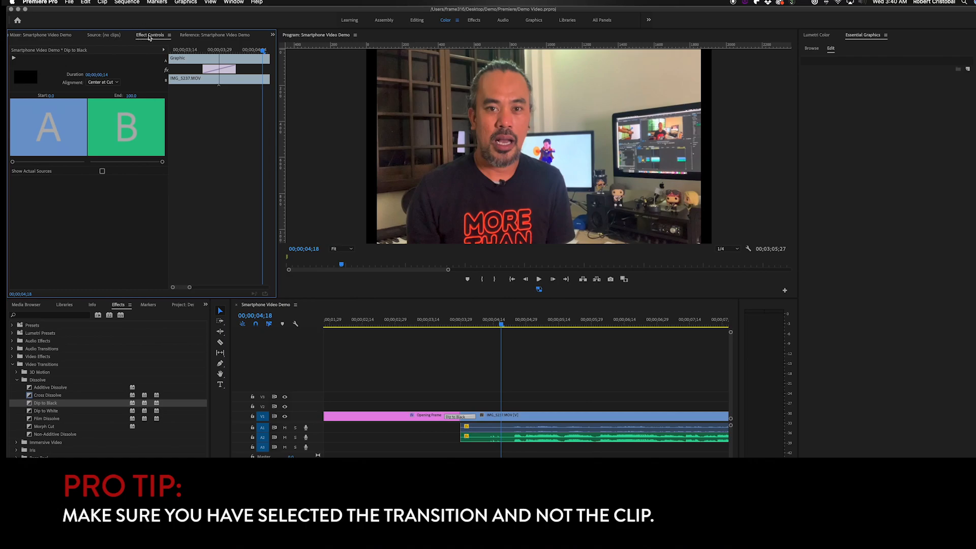
# - Enter 00;00;00;107 as the duration of the Dip to Black transition
pyautogui.click(104, 75)
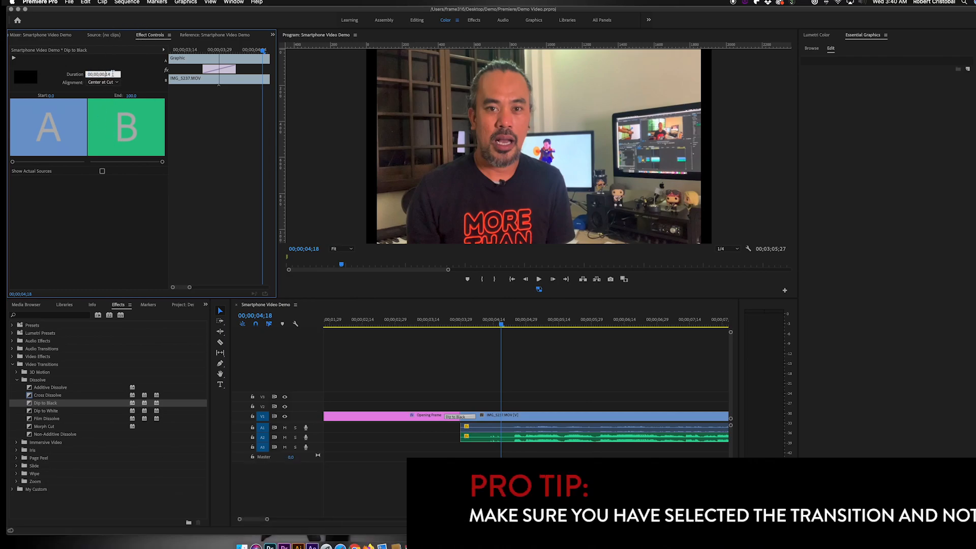
pyautogui.click(113, 74)
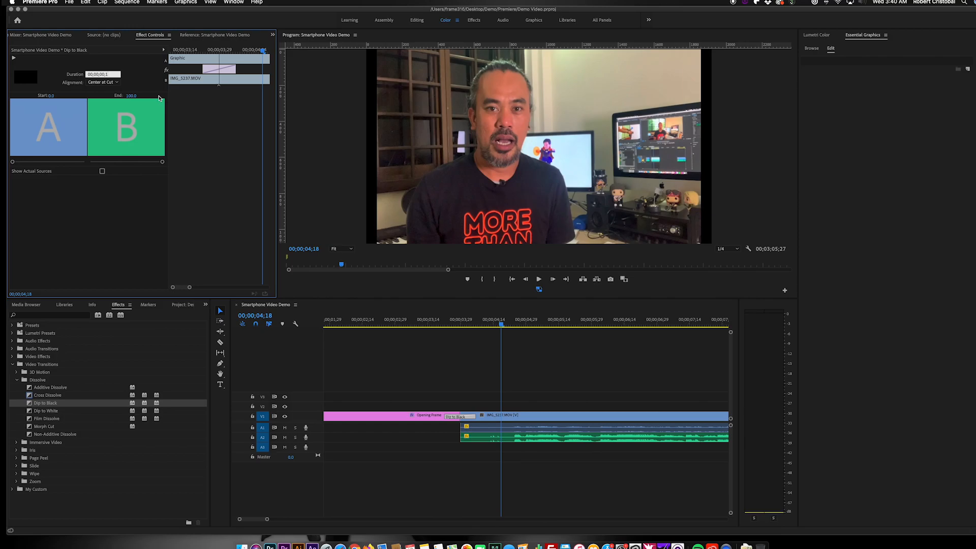
pyautogui.write('107')
pyautogui.press('Return')
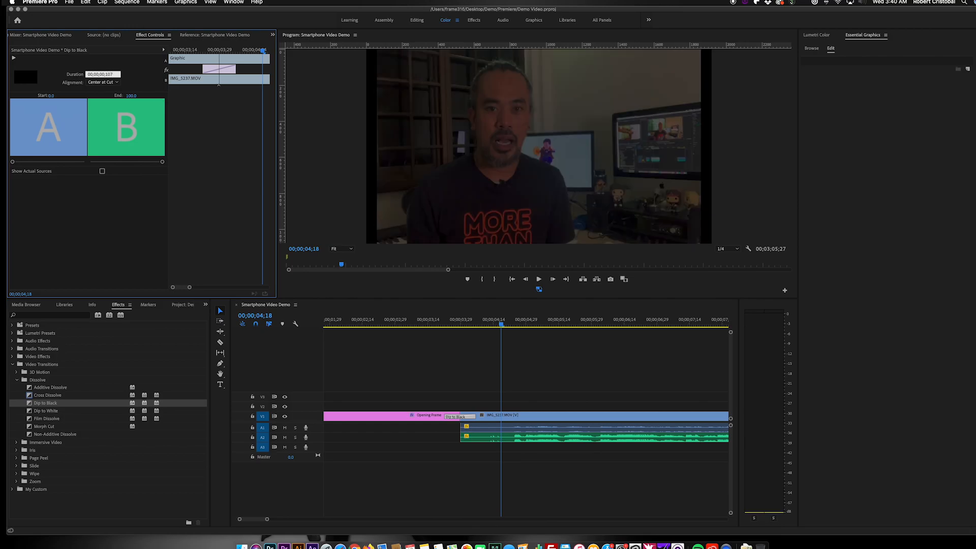
# - Set the Dip to Black transition's duration to 7 frames and play the opening cut to preview it
pyautogui.click(102, 75)
pyautogui.click(104, 74)
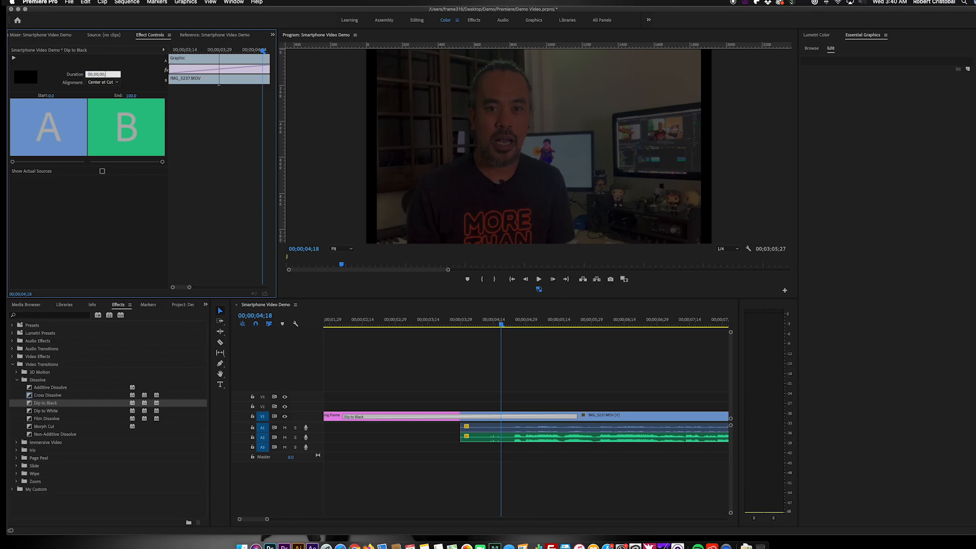
pyautogui.write('7')
pyautogui.press('Return')
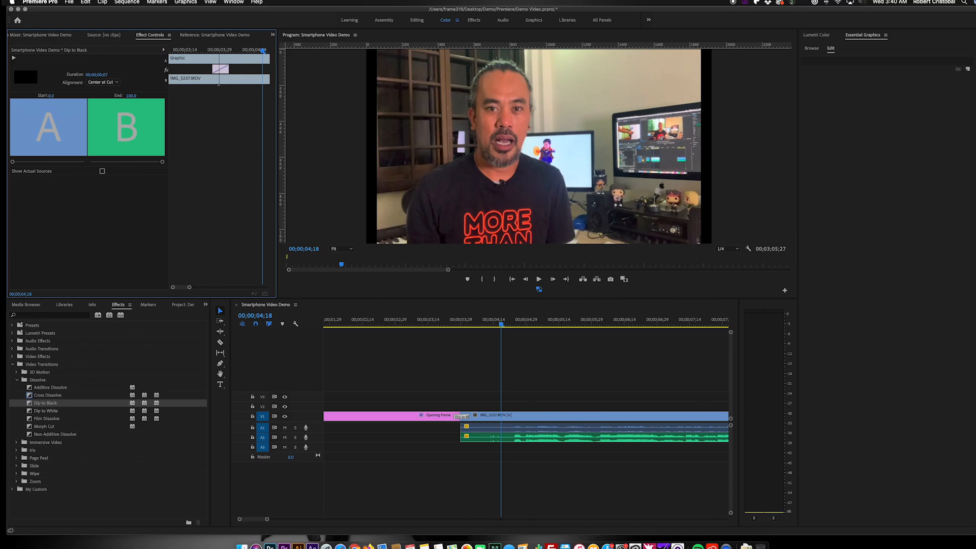
pyautogui.click(450, 324)
pyautogui.press('space')
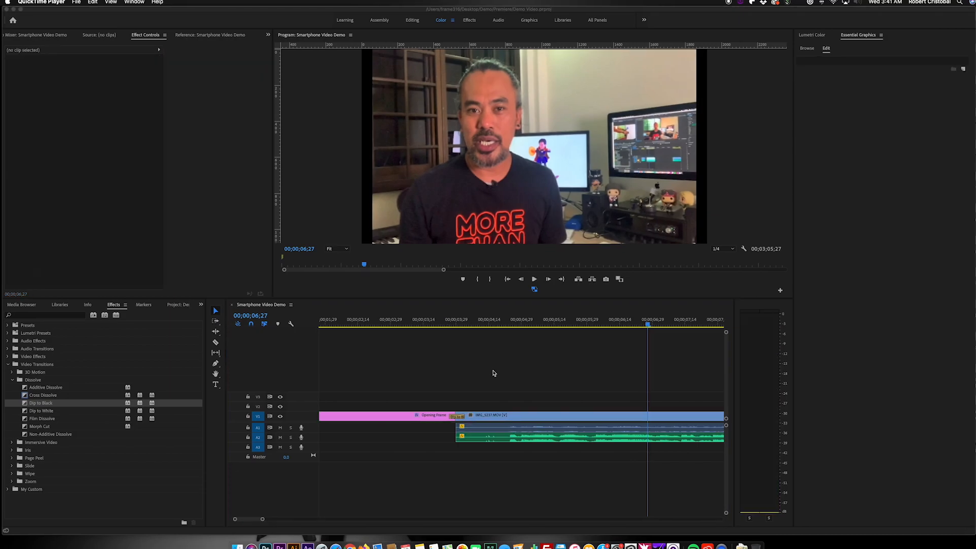
# - Copy the Opening Frame graphic and paste it at the end of the sequence on track V1
pyautogui.click(262, 520)
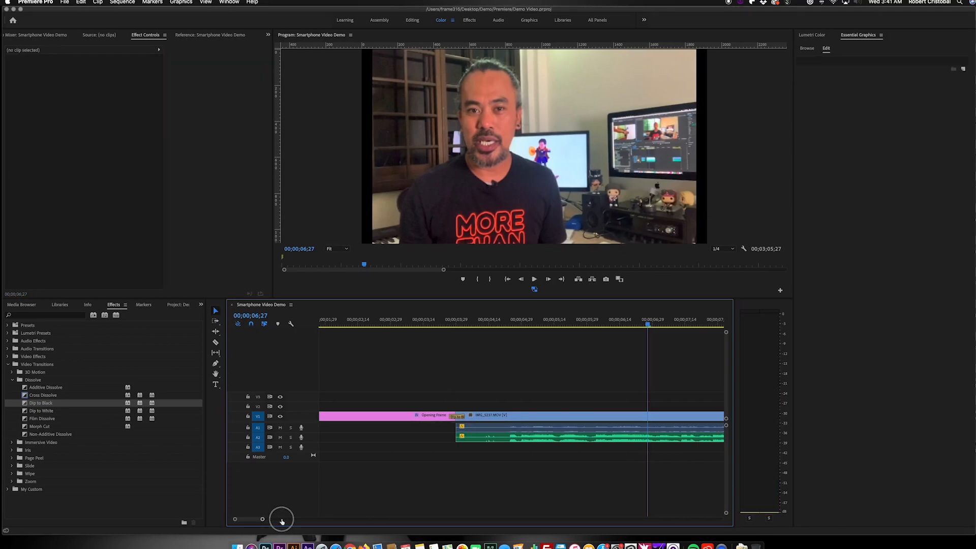
pyautogui.moveTo(262, 520); pyautogui.dragTo(458, 514)
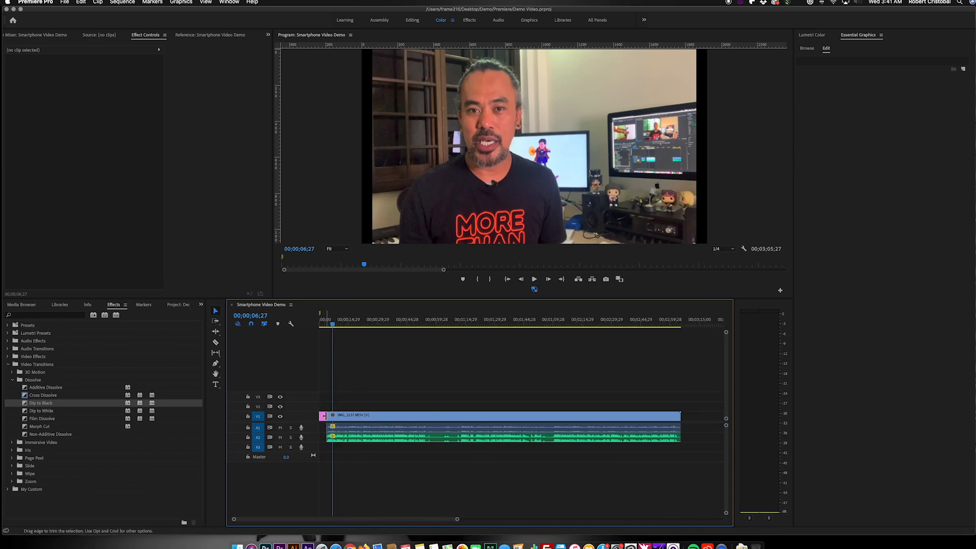
pyautogui.moveTo(457, 518); pyautogui.dragTo(373, 514)
pyautogui.click(370, 415)
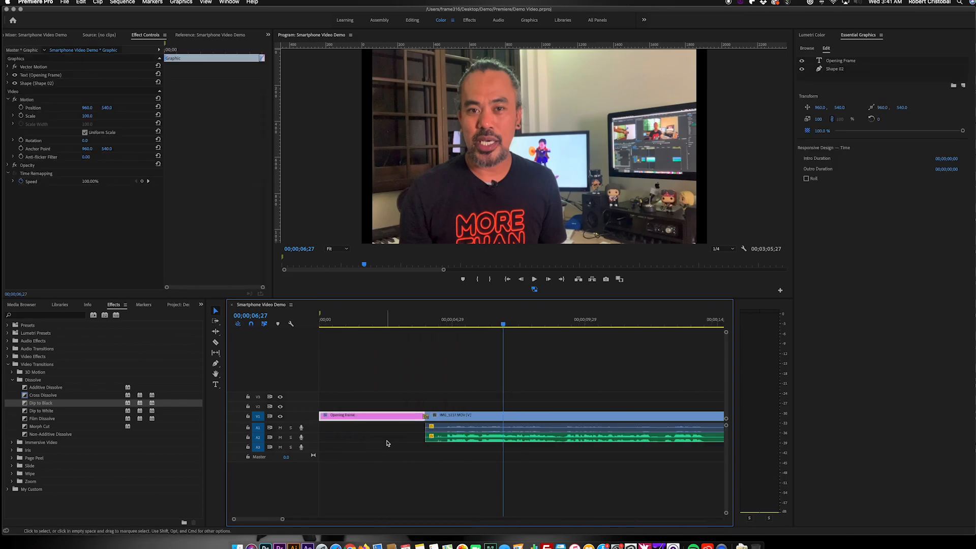
pyautogui.press('End')
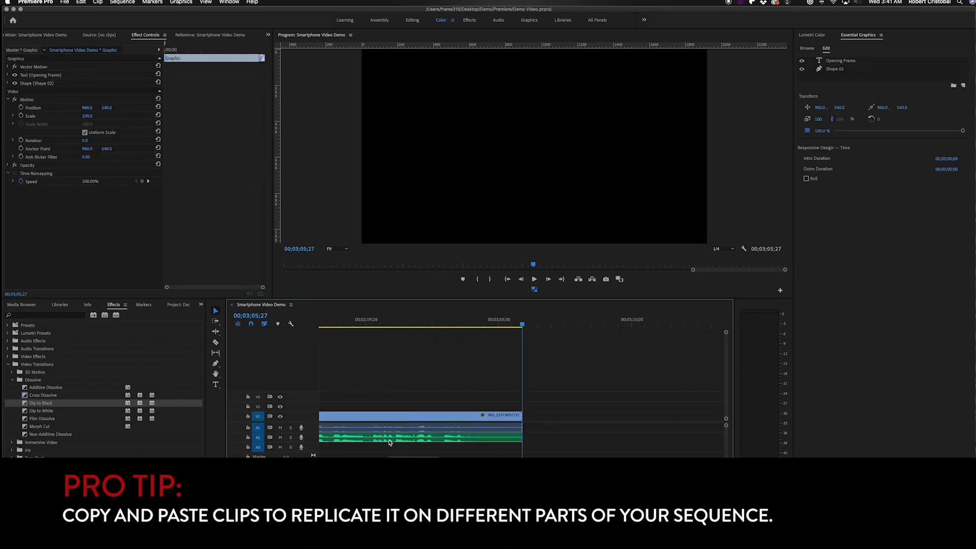
pyautogui.press('super+v')
# - Play the last seconds of the interview clip to find where it should end
pyautogui.click(511, 324)
pyautogui.click(487, 323)
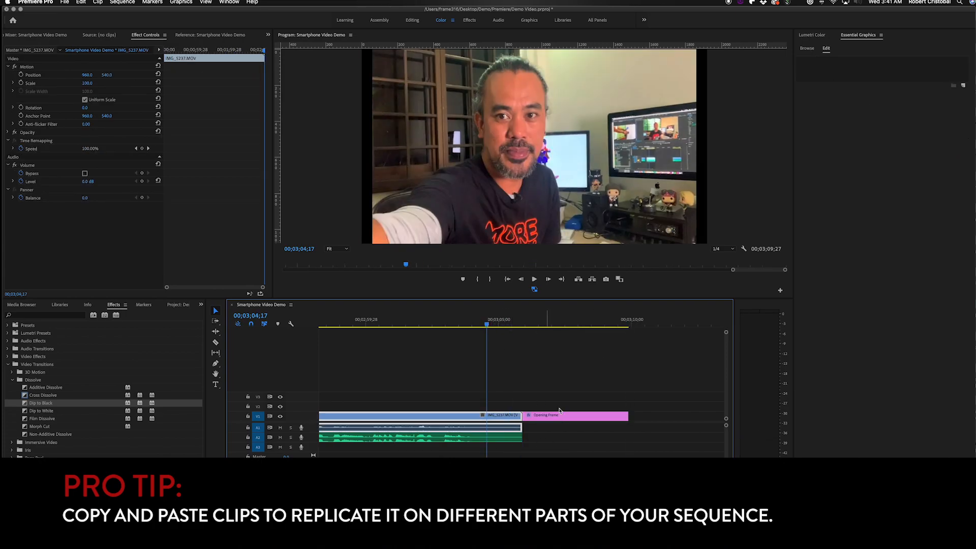
pyautogui.moveTo(379, 520); pyautogui.dragTo(375, 519)
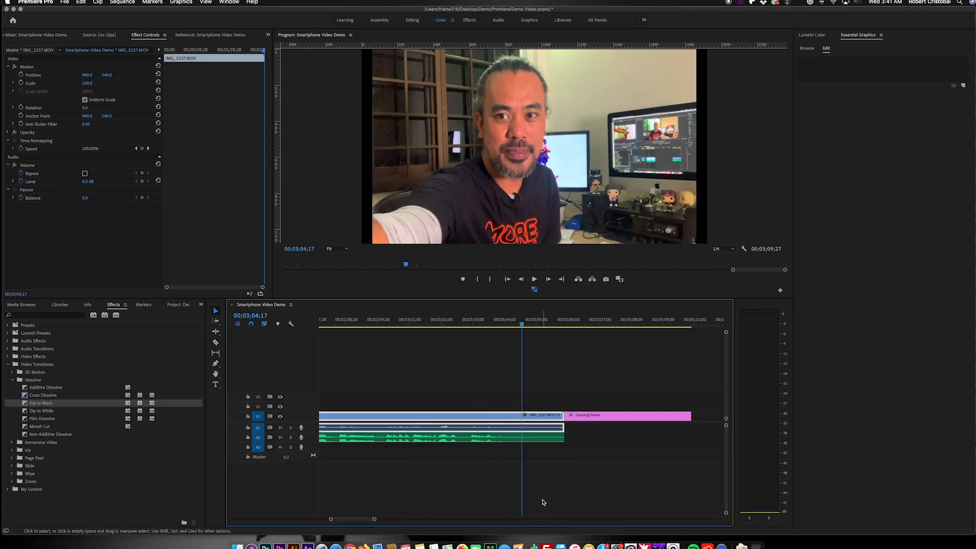
pyautogui.click(451, 324)
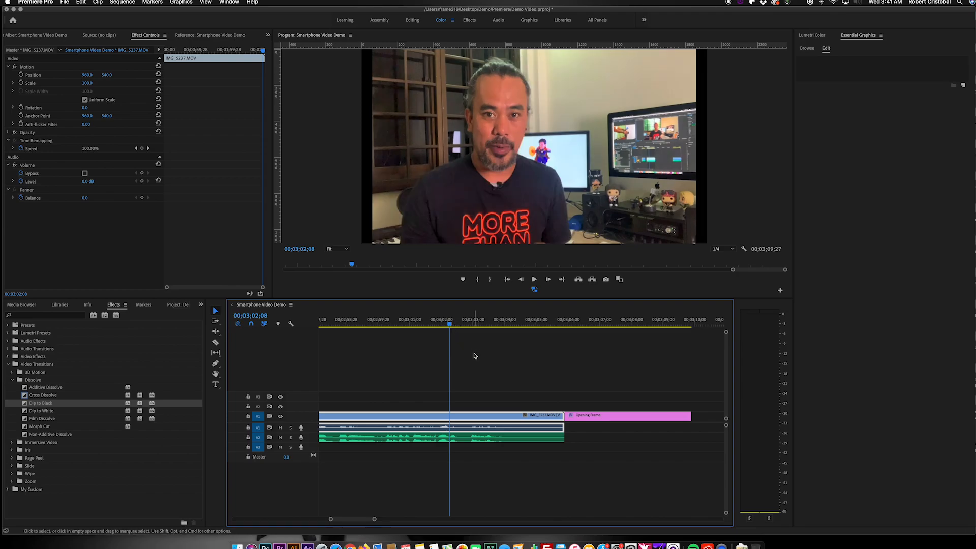
pyautogui.press('space')
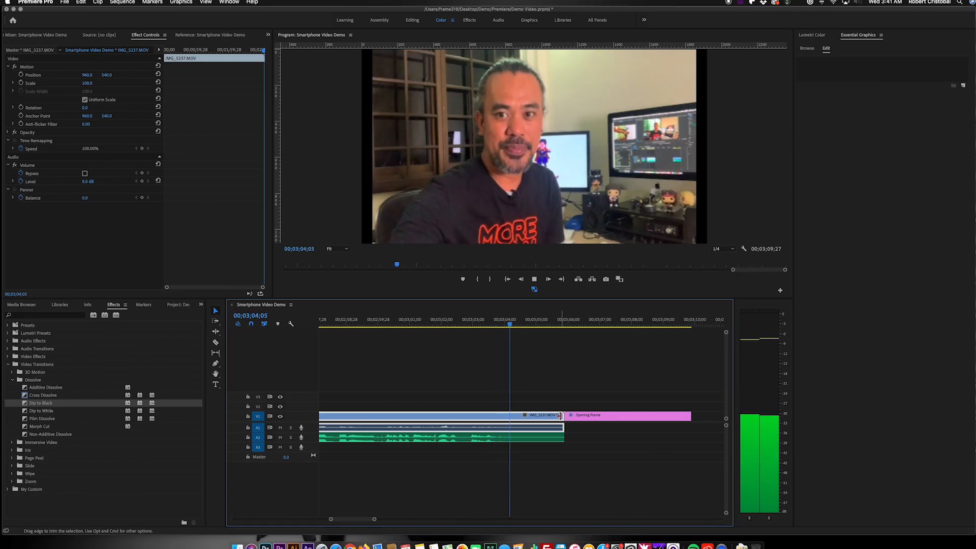
pyautogui.press('space')
# - Split the interview clip's video and audio at 00;03;04;17 and delete the leftover section after the cut
pyautogui.moveTo(482, 390); pyautogui.dragTo(549, 459)
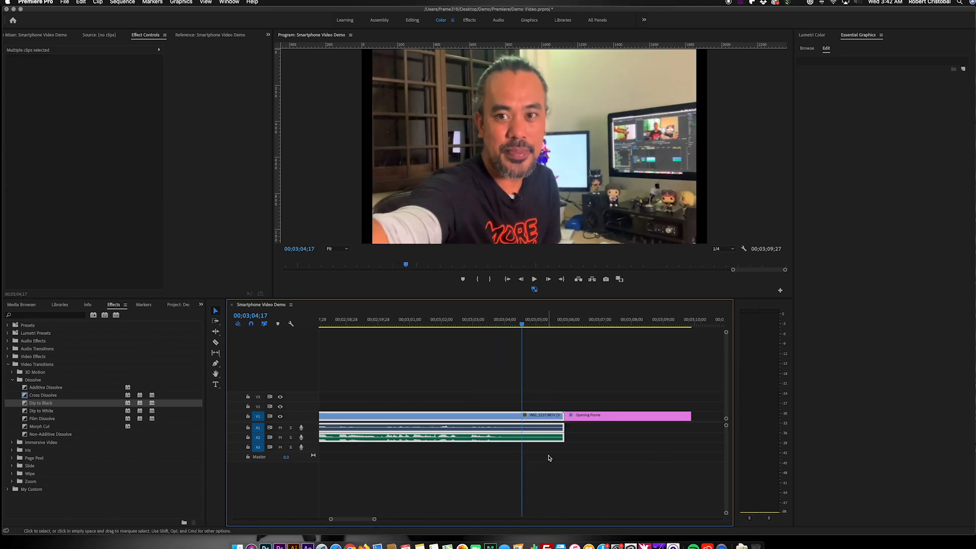
pyautogui.press('super+k')
pyautogui.moveTo(530, 395); pyautogui.dragTo(561, 478)
pyautogui.press('Delete')
# - Move the pasted title to track V2 overlapping the clip's end, with Dip to Black on the title's start and the clip's end
pyautogui.click(595, 417)
pyautogui.moveTo(594, 418); pyautogui.dragTo(522, 405)
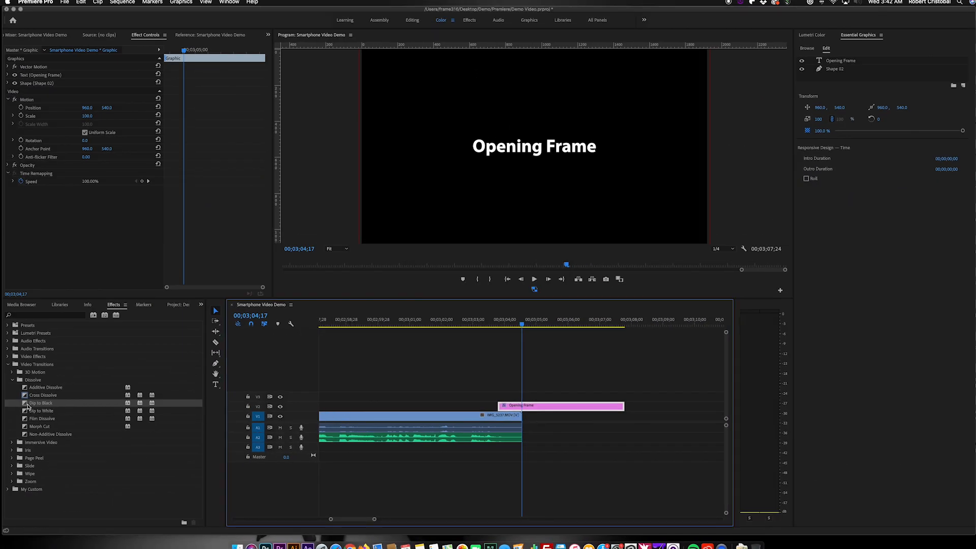
pyautogui.moveTo(28, 405); pyautogui.dragTo(503, 406)
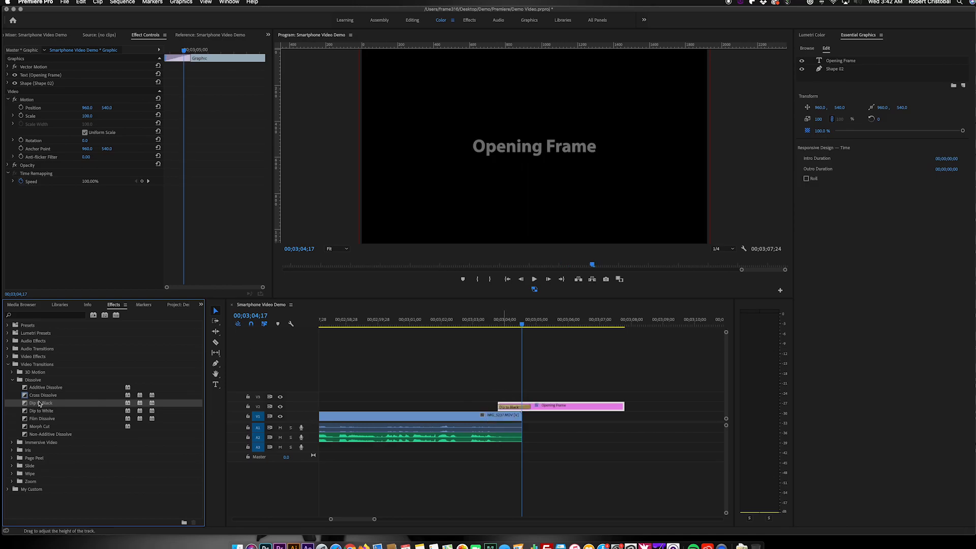
pyautogui.moveTo(29, 405); pyautogui.dragTo(521, 420)
# - Play the ending to preview the transition into the closing title, and save the project
pyautogui.click(474, 324)
pyautogui.press('space')
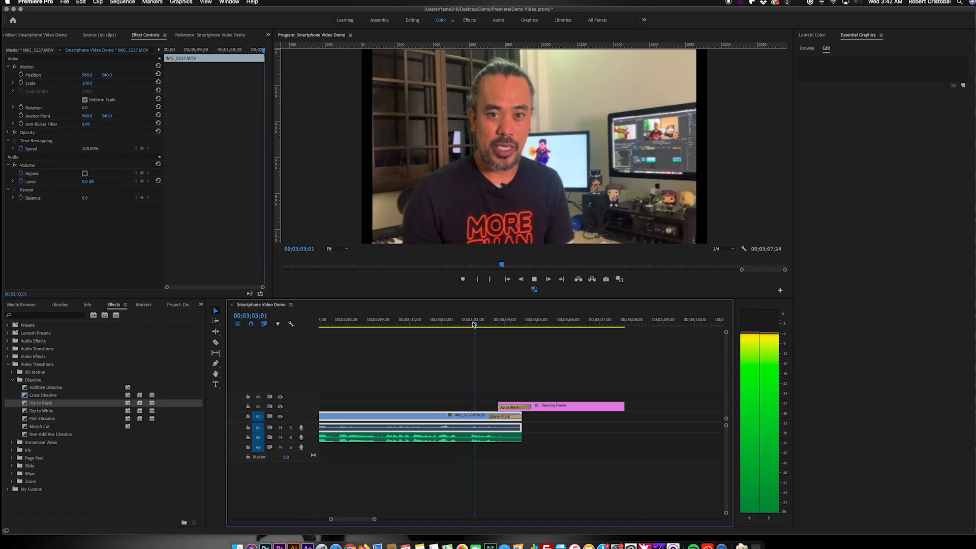
pyautogui.press('space')
pyautogui.press('cmd+s')
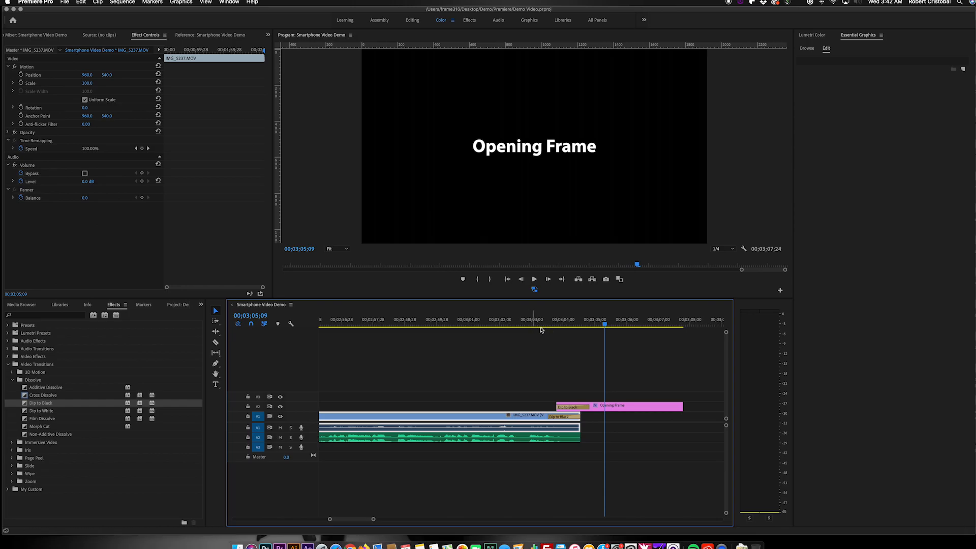
# - Replace the text of the title graphic at the end of the sequence with "Closing Frame"
pyautogui.hscroll(3, 548, 356)
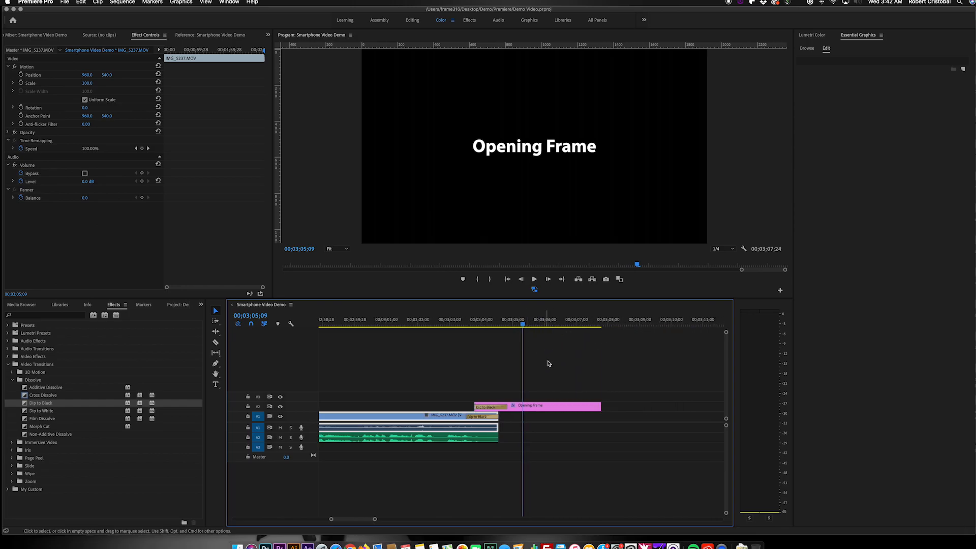
pyautogui.click(554, 406)
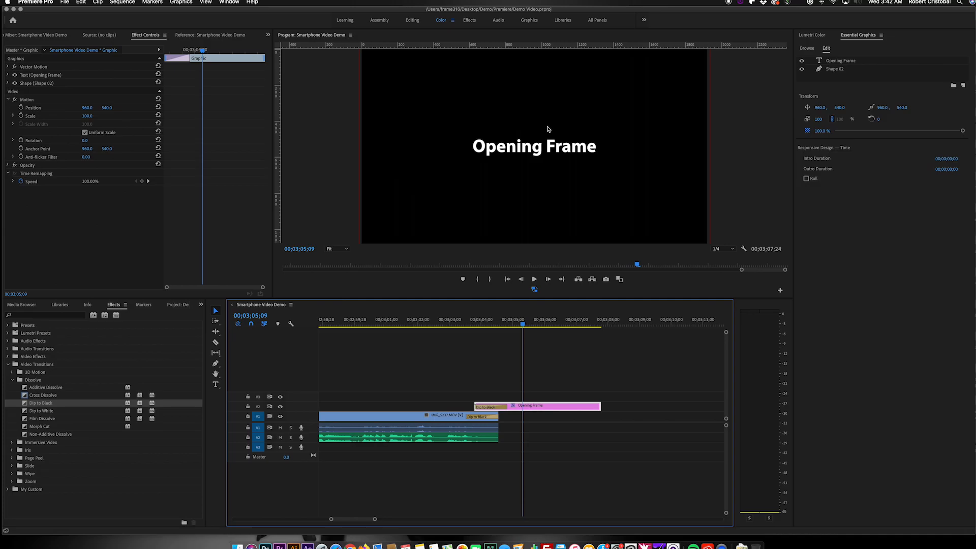
pyautogui.click(572, 385)
pyautogui.click(565, 407)
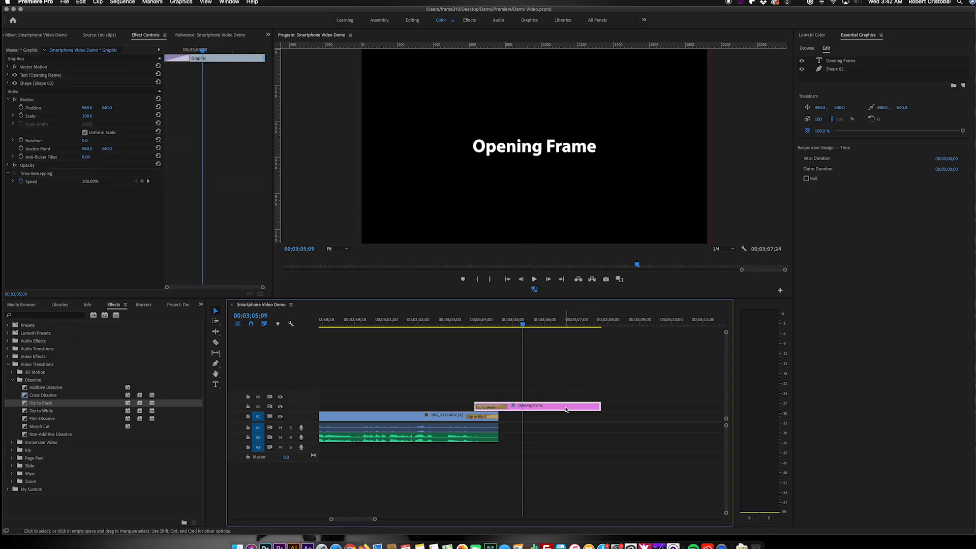
pyautogui.click(537, 153)
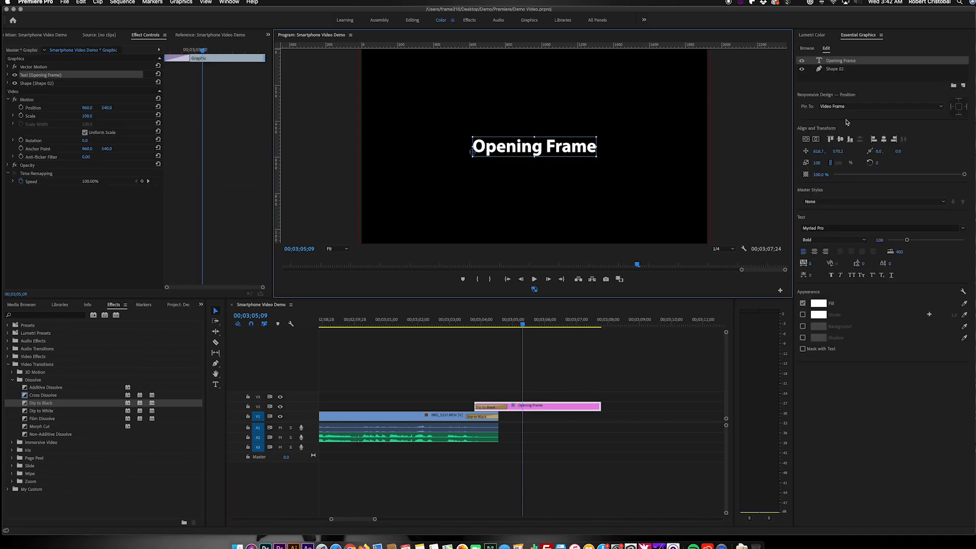
pyautogui.doubleClick(575, 147)
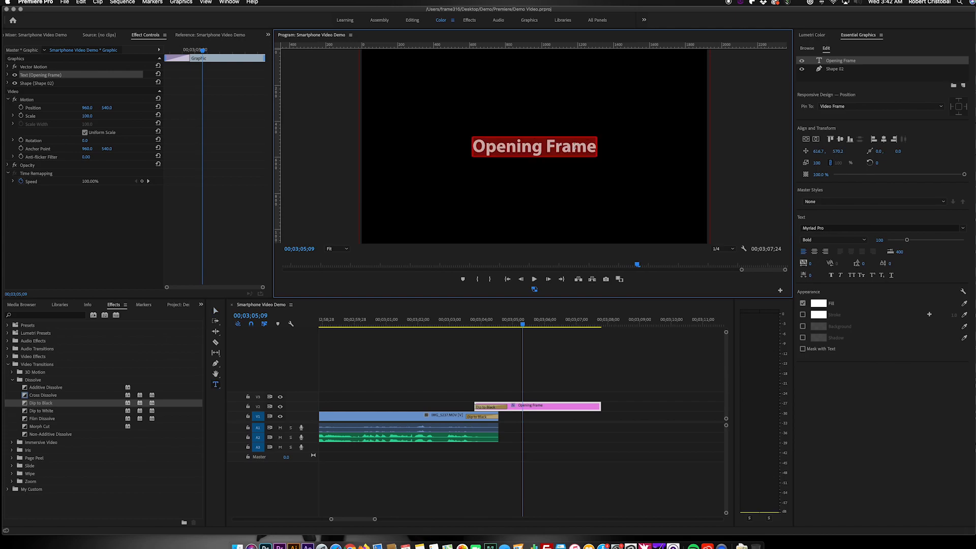
pyautogui.write('Closing F')
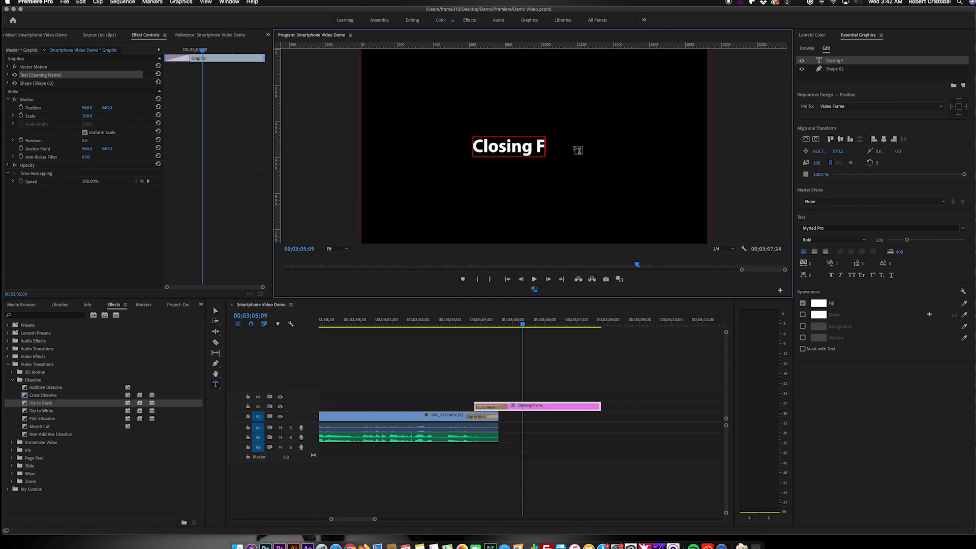
pyautogui.write('rame')
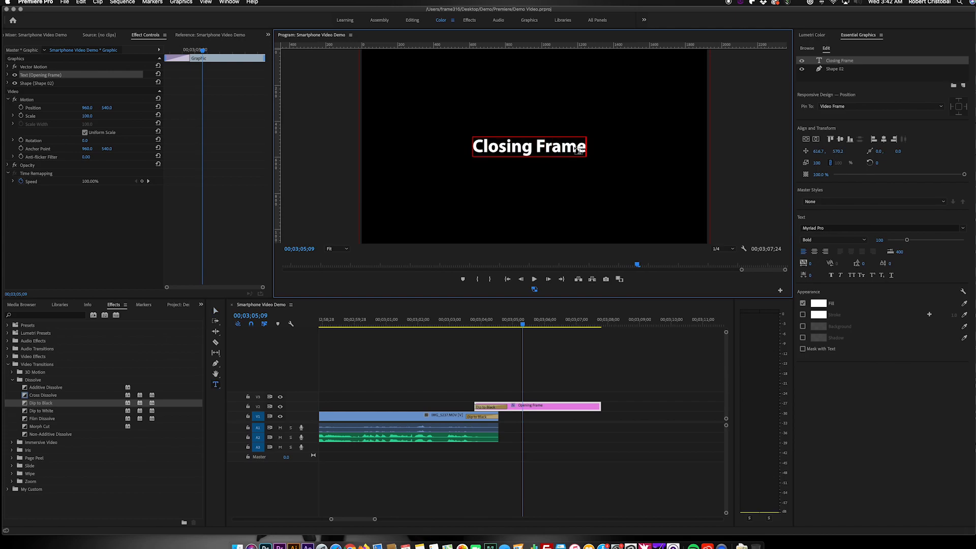
# - Center the Closing Frame text horizontally in the frame and save the project
pyautogui.click(805, 140)
pyautogui.click(216, 311)
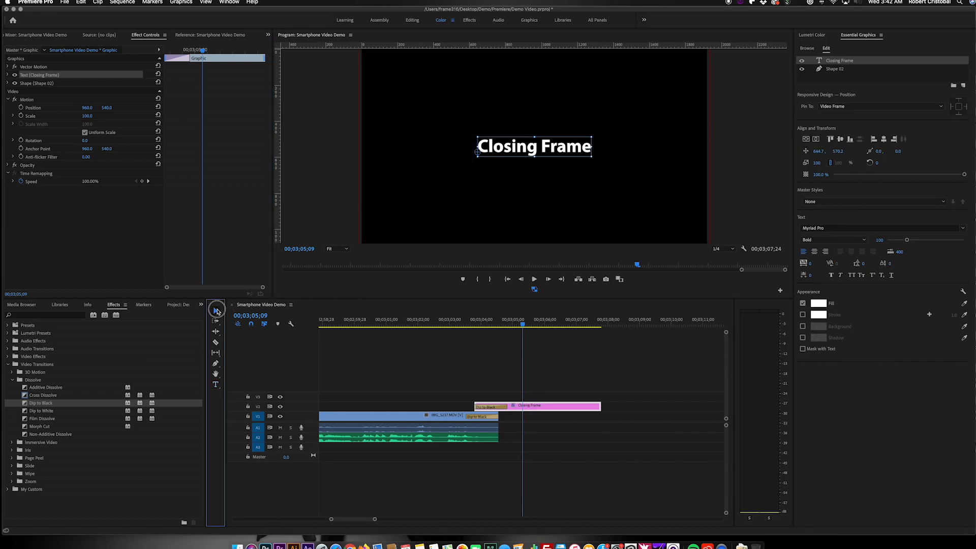
pyautogui.press('super+s')
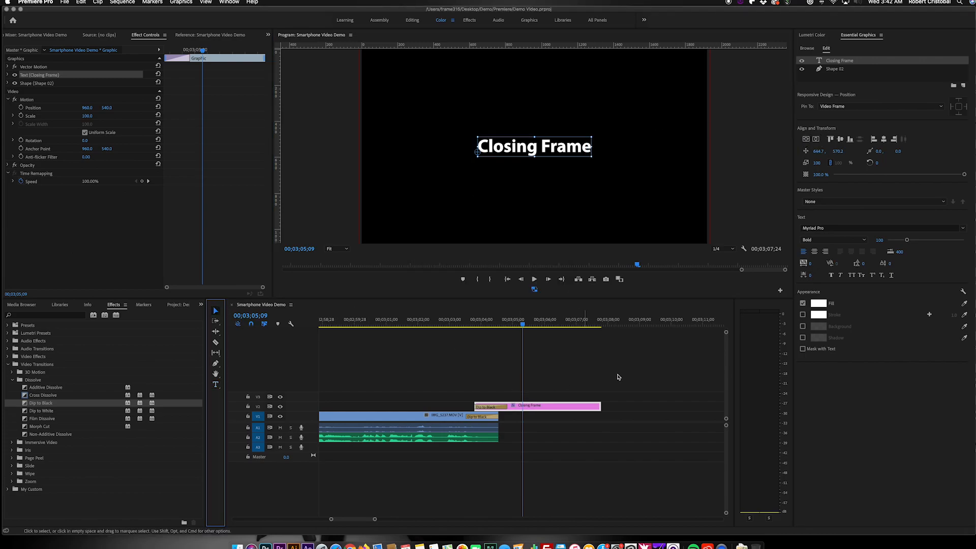
# - Start adding a from-file layer to the closing title graphic and browse to the "5 Video editing p2" folder
pyautogui.click(630, 376)
pyautogui.click(570, 407)
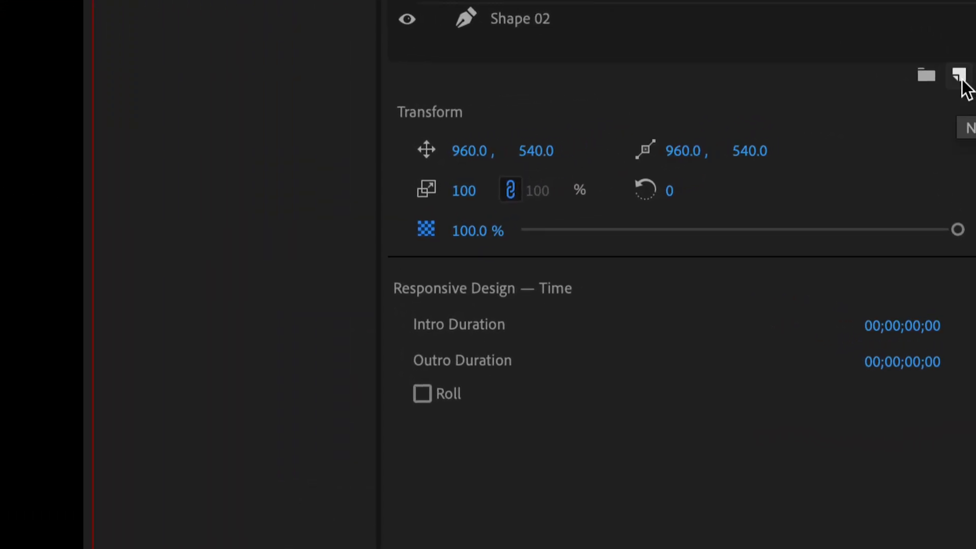
pyautogui.click(960, 78)
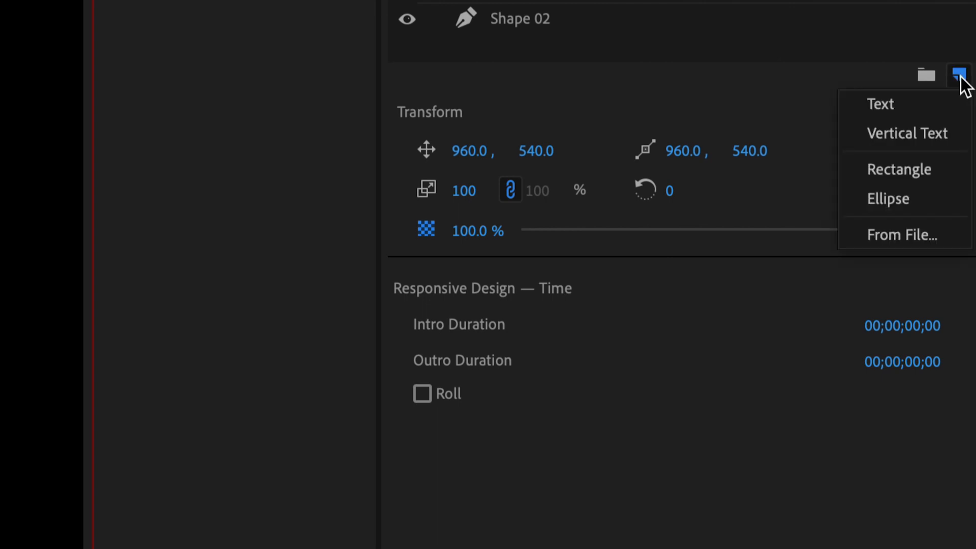
pyautogui.click(926, 233)
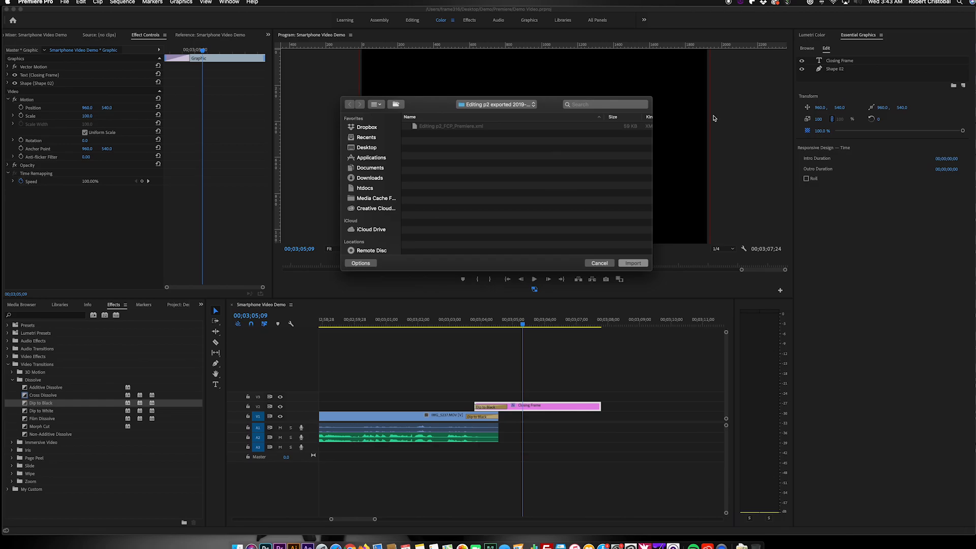
pyautogui.click(514, 105)
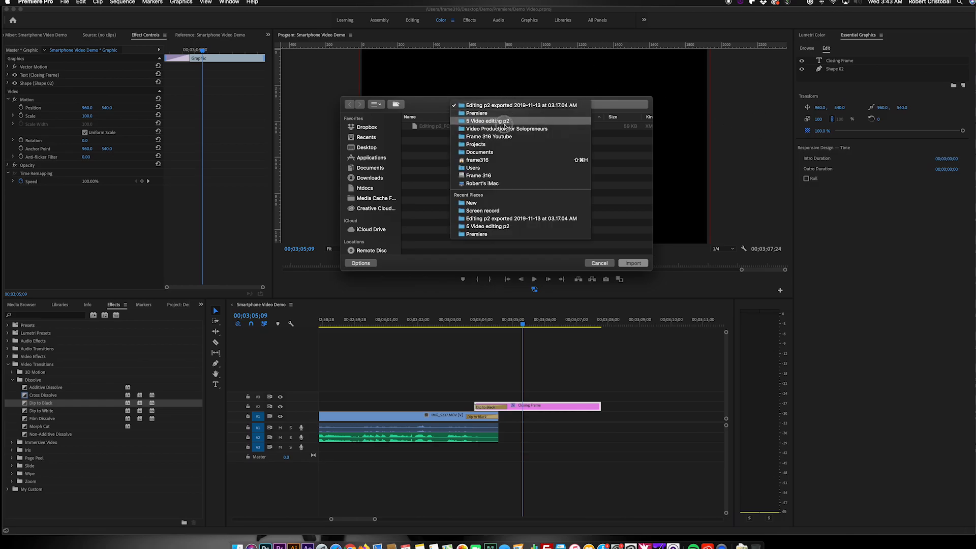
pyautogui.click(503, 122)
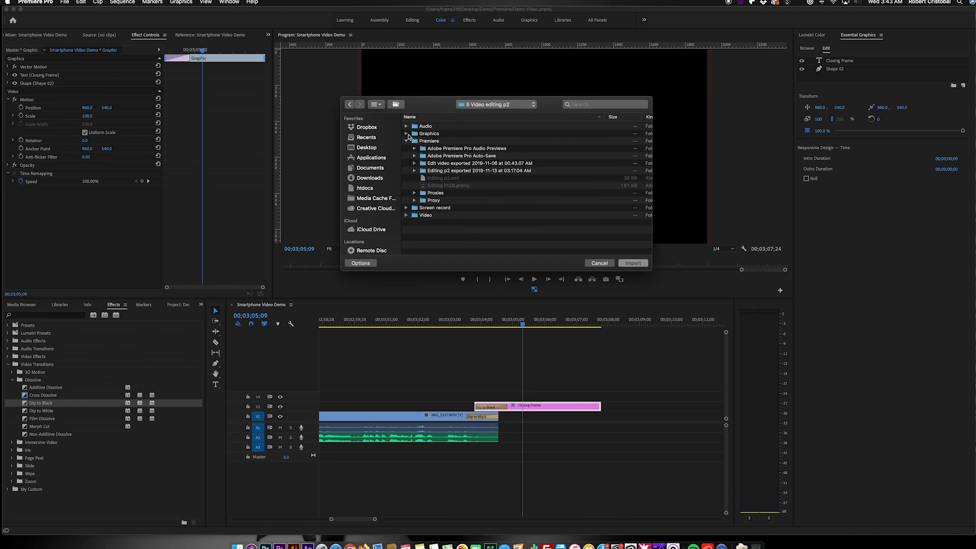
# - Import "New End Frame FB.jpg" from the Commons assets folder inside Graphics as a layer of the closing graphic
pyautogui.click(407, 134)
pyautogui.scroll(-5, 493, 196)
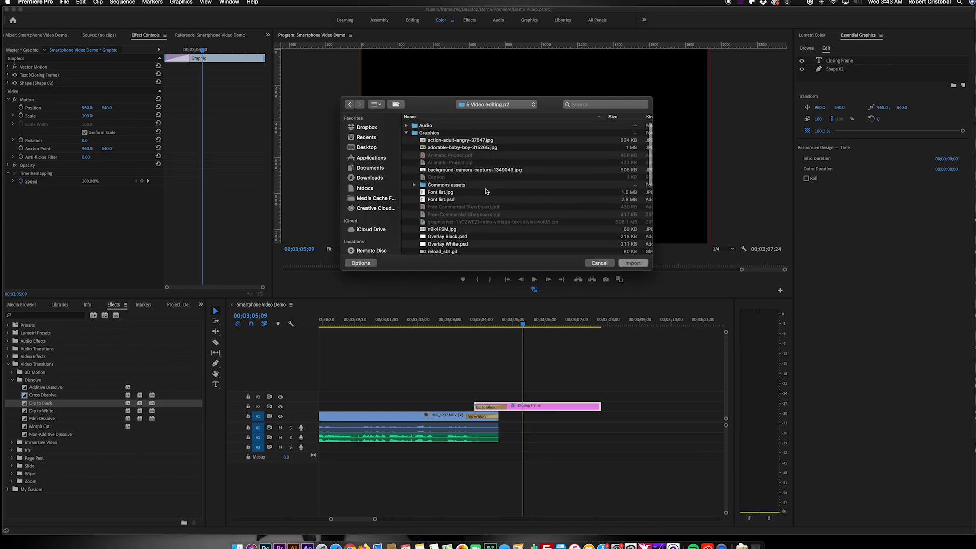
pyautogui.scroll(3, 486, 191)
pyautogui.click(417, 162)
pyautogui.click(413, 162)
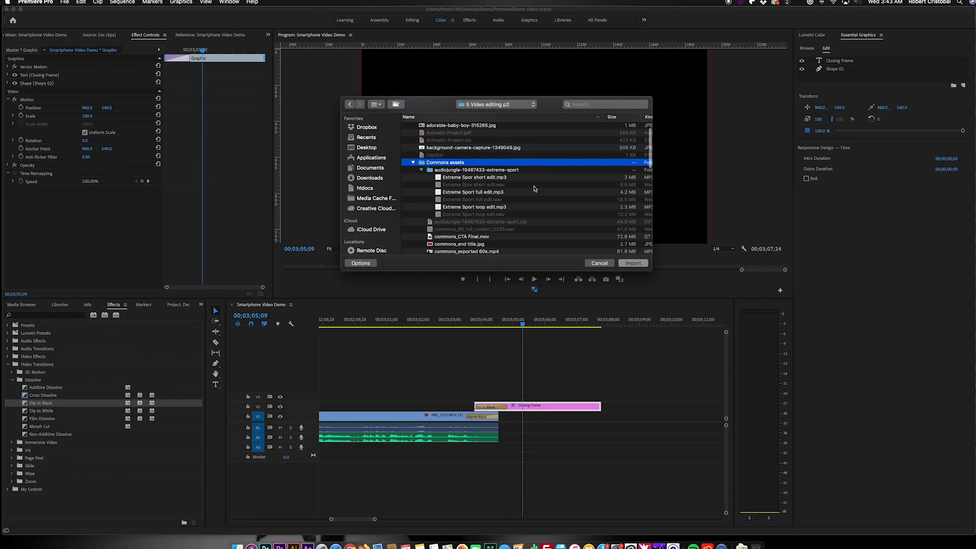
pyautogui.scroll(-4, 531, 196)
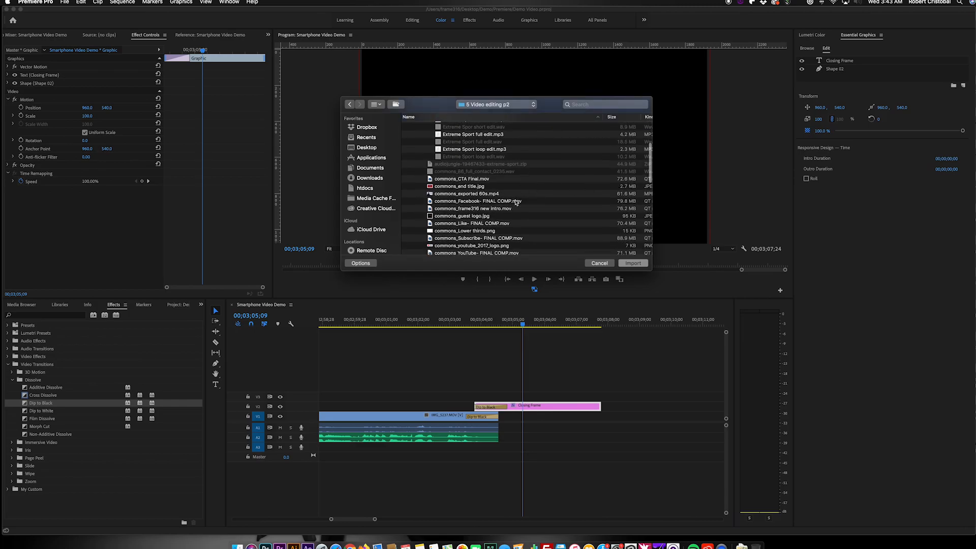
pyautogui.scroll(-2, 519, 225)
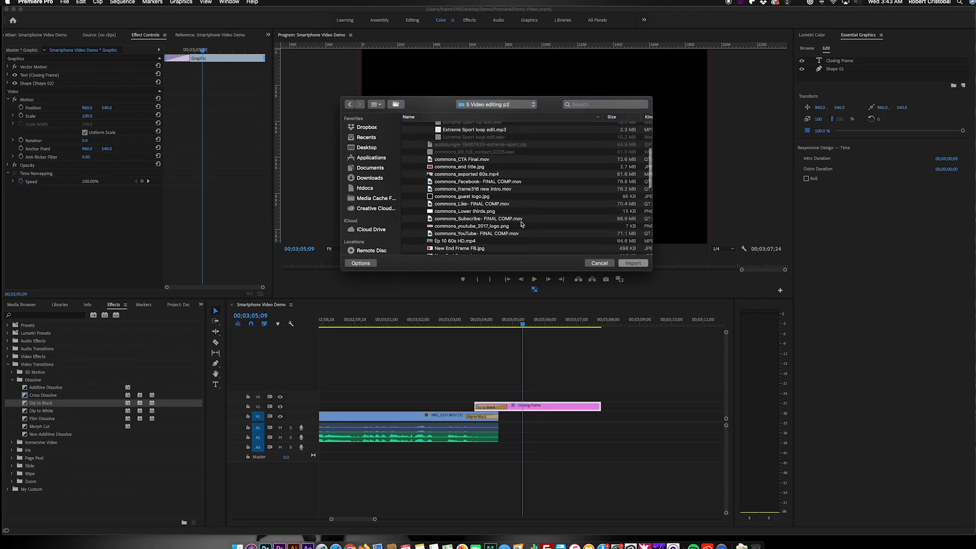
pyautogui.scroll(-5, 522, 224)
pyautogui.click(474, 193)
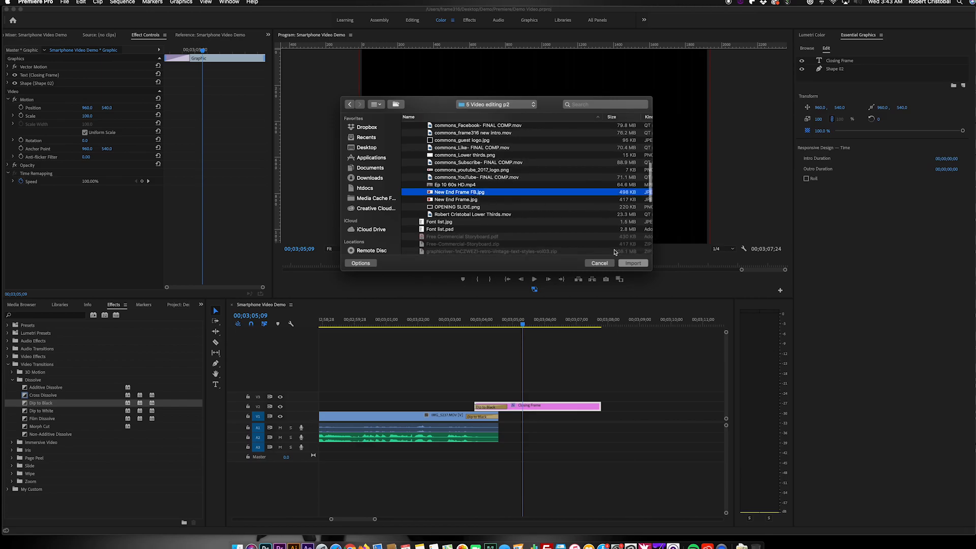
pyautogui.click(634, 263)
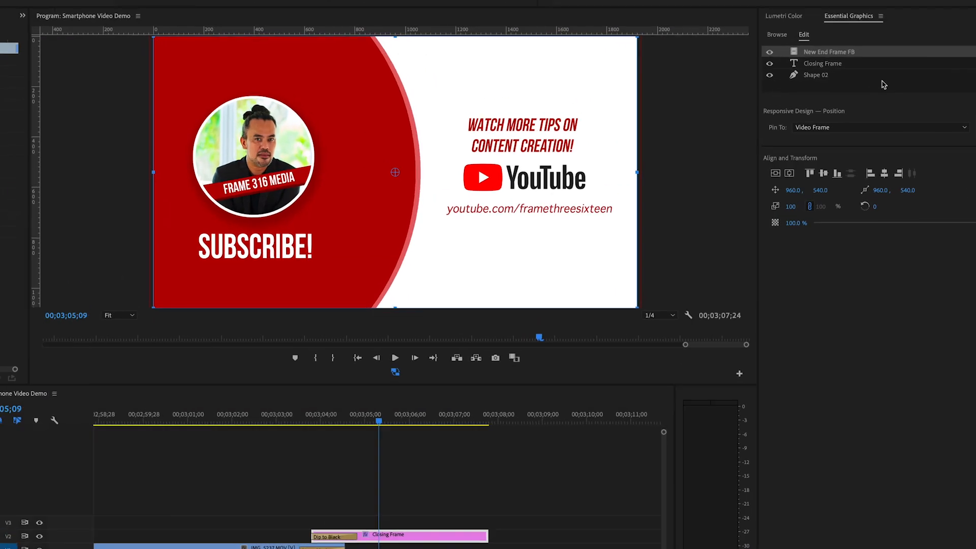
# - Delete the Closing Frame text and Shape 02 layers from the closing graphic, keeping only the end frame image
pyautogui.click(824, 65)
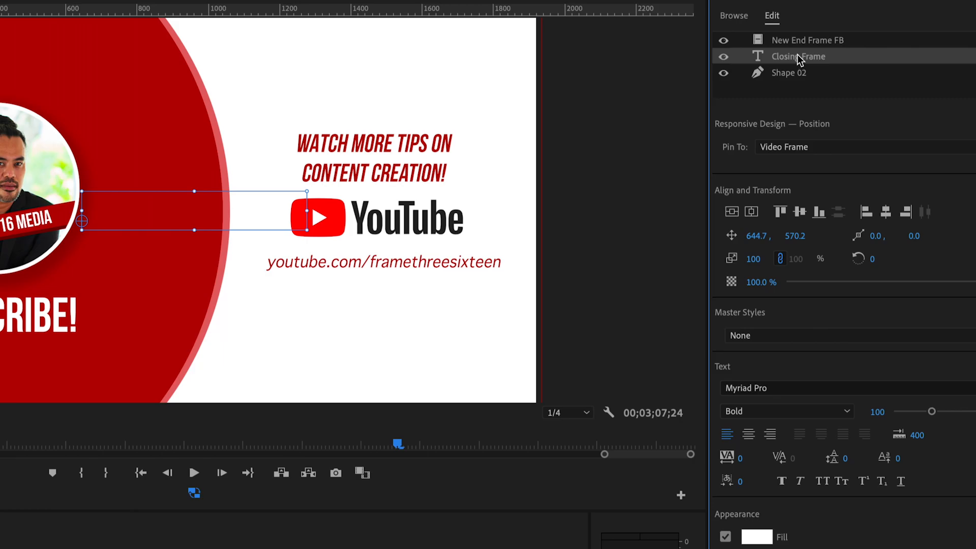
pyautogui.press('Delete')
pyautogui.click(802, 59)
pyautogui.press('Delete')
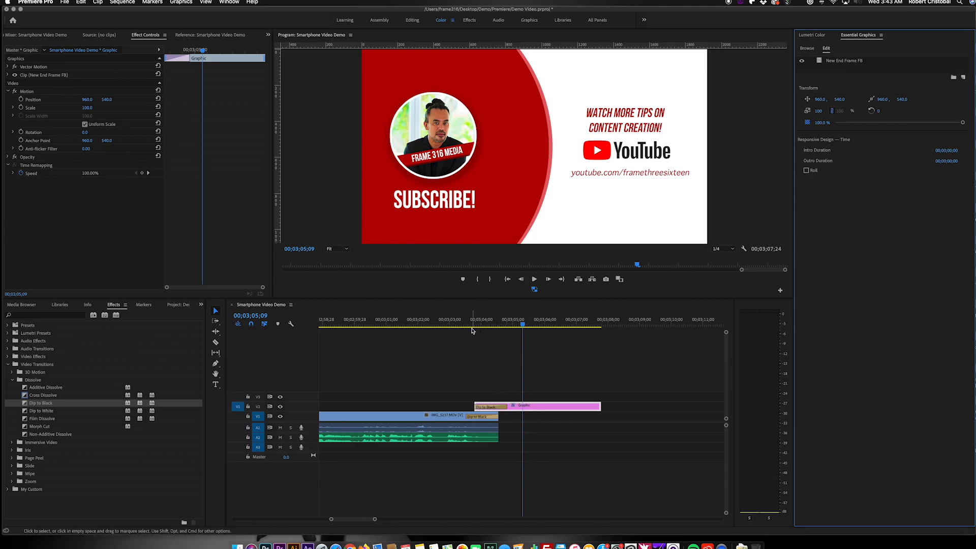
# - Play the sequence from shortly before the clip's end to preview the transition into the end frame image
pyautogui.click(431, 323)
pyautogui.press('space')
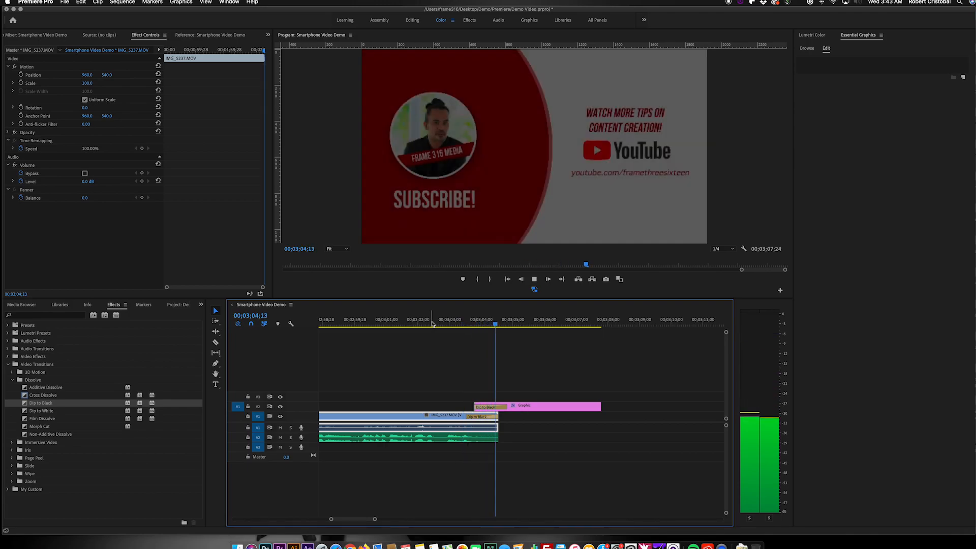
pyautogui.press('space')
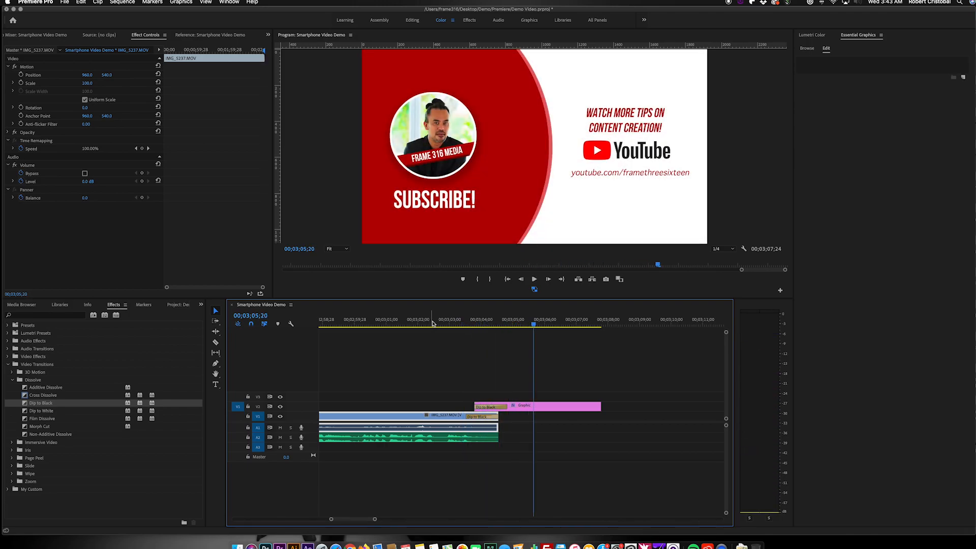